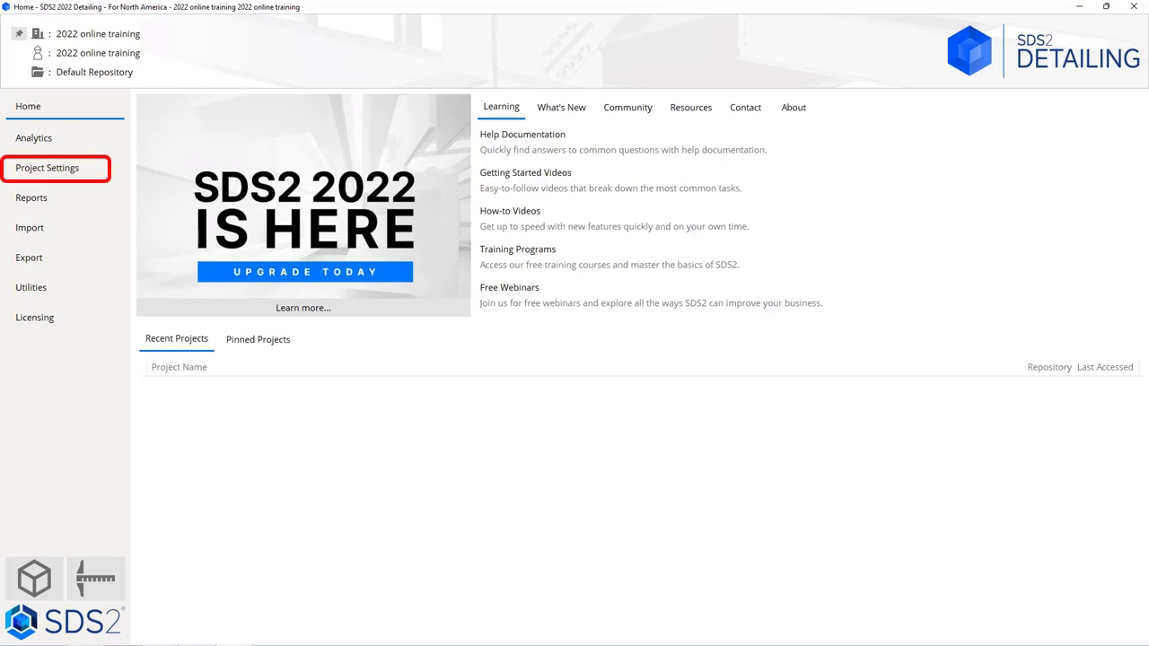
Open the job's Design Settings and review the design method and beam design loads, including the seismic moment frame type options.
click(47, 167)
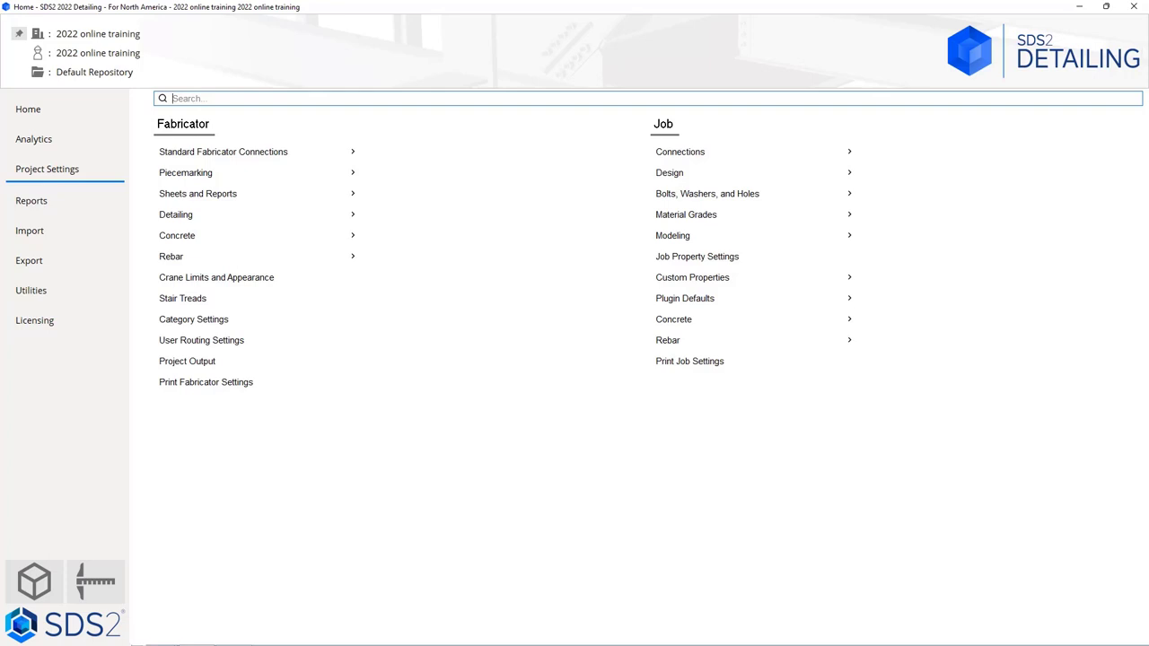
click(796, 176)
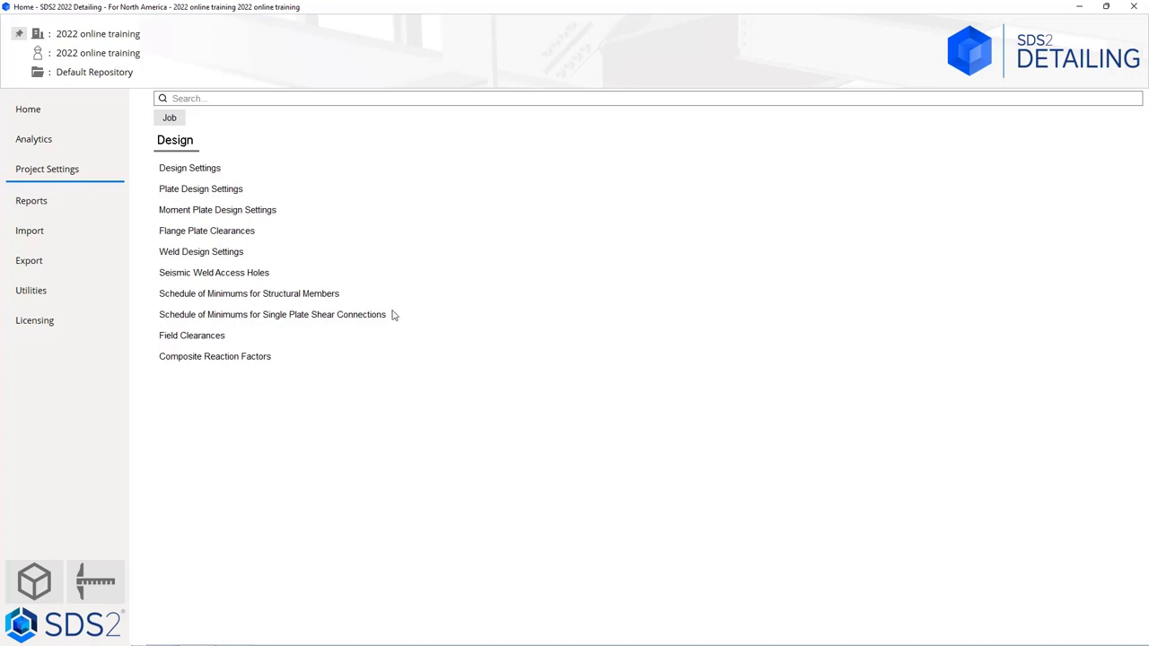
click(287, 172)
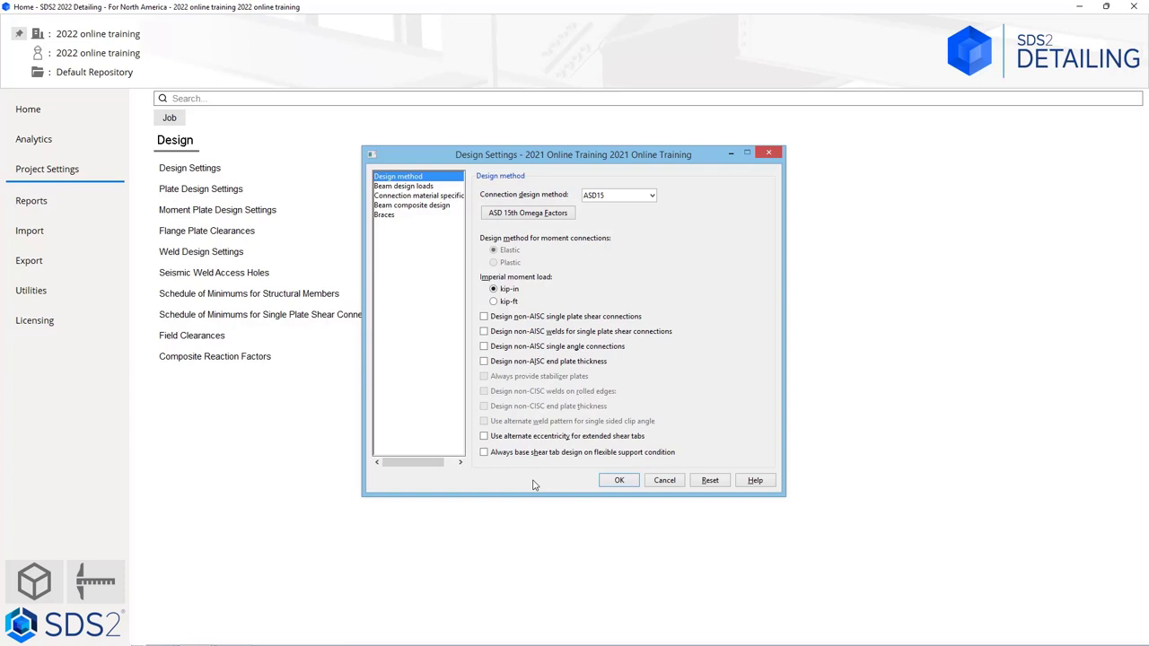
key(Tab)
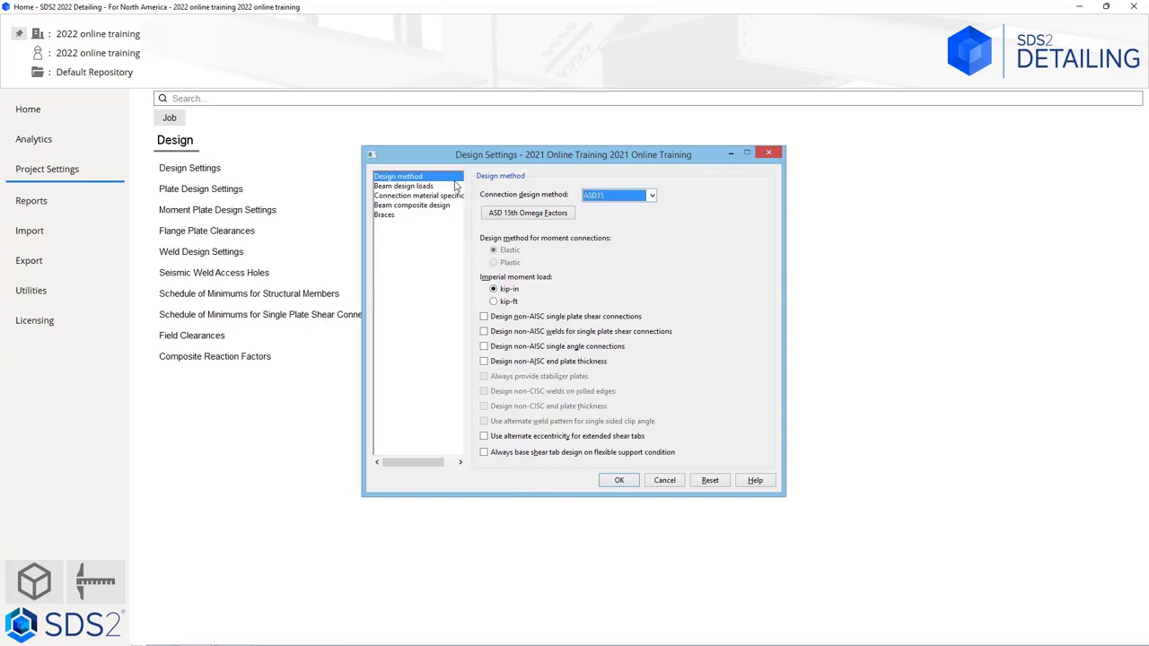
click(451, 186)
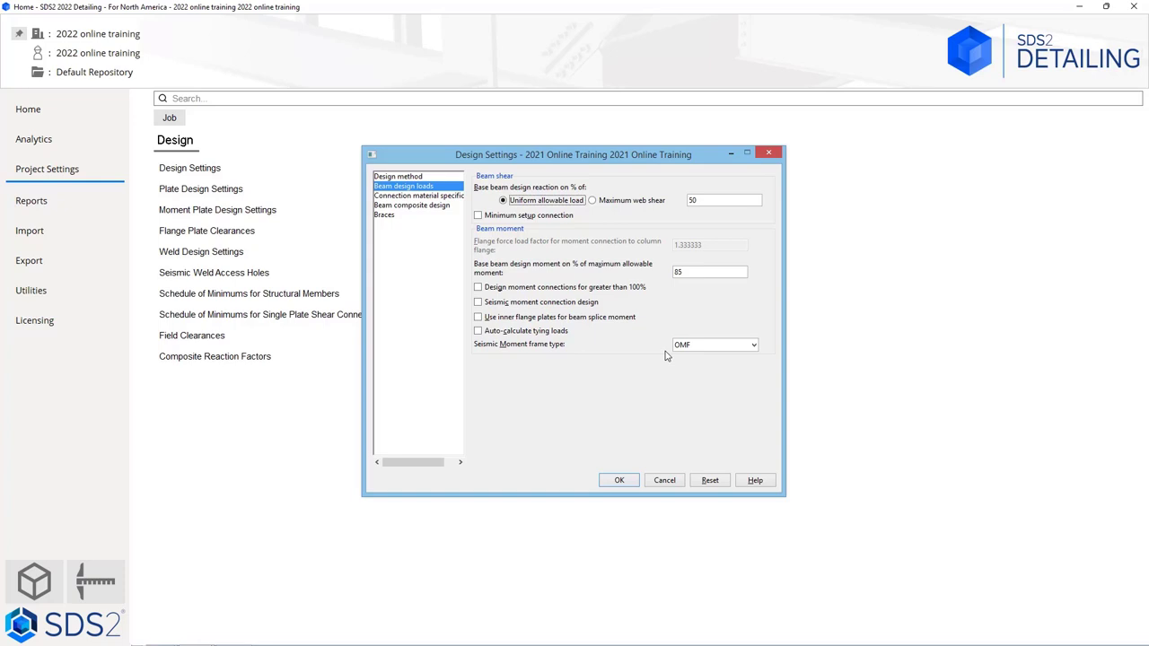
click(754, 348)
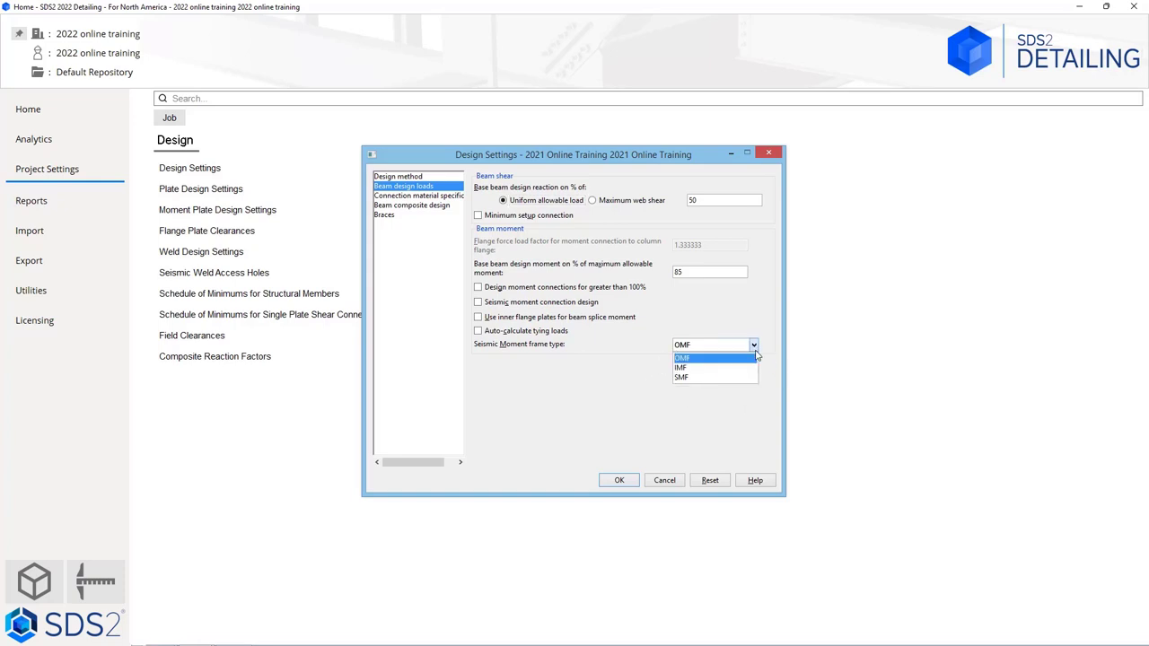
click(590, 392)
Review the connection material specifications, beam composite design and brace settings, and cancel the Design Settings.
click(409, 198)
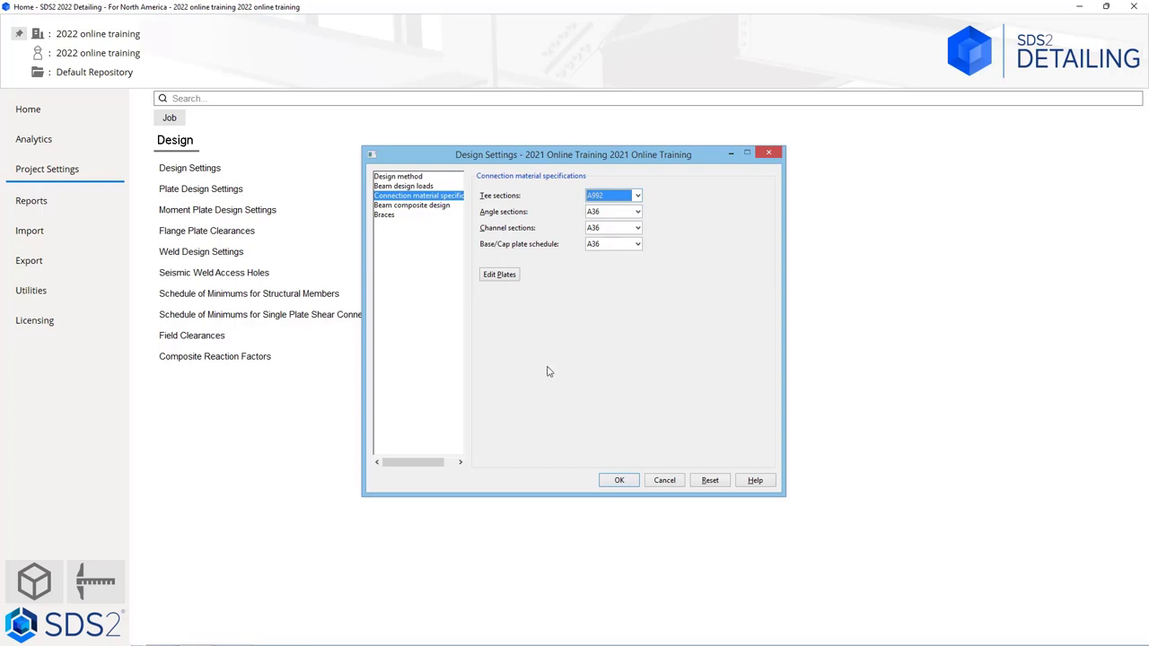
click(422, 205)
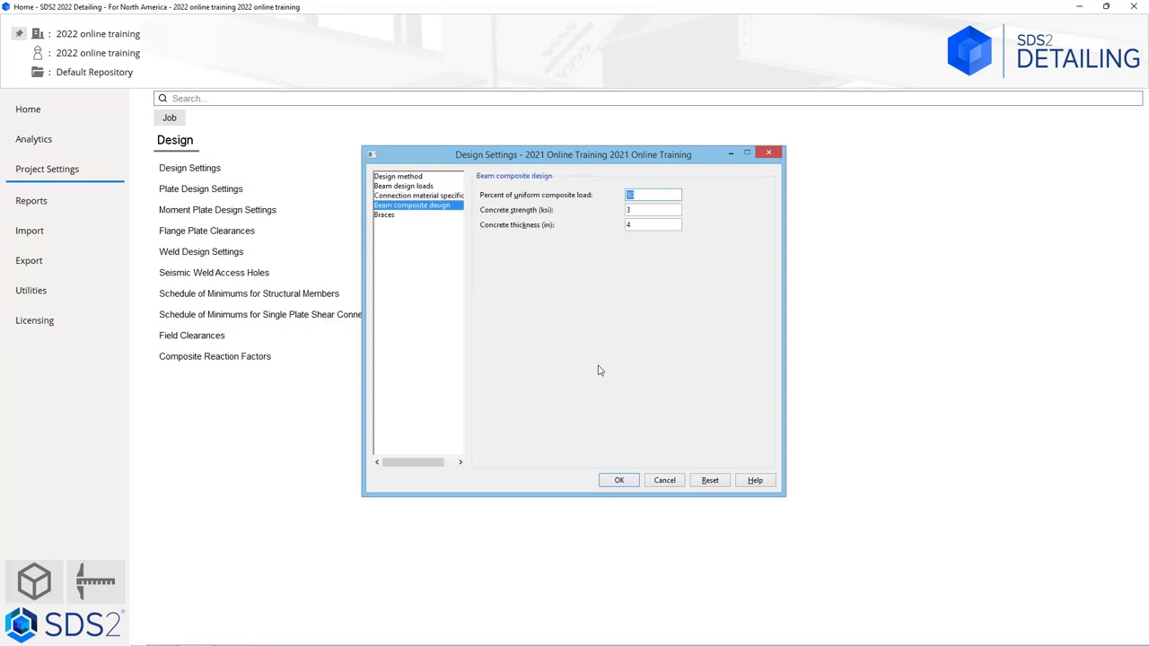
click(418, 215)
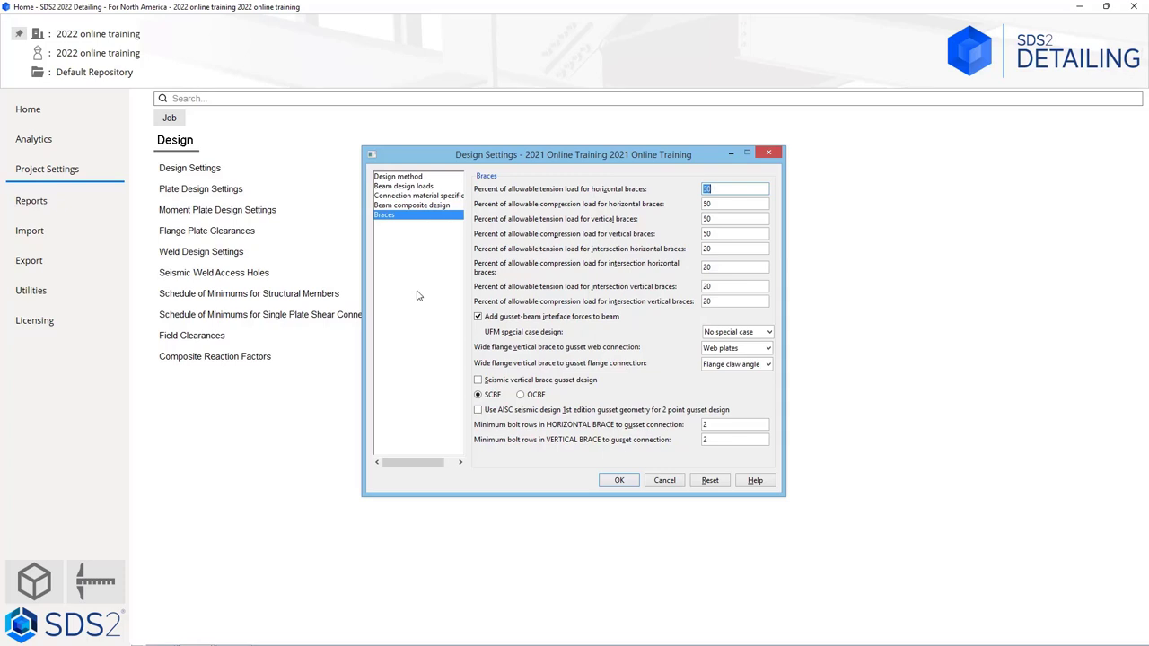
click(662, 485)
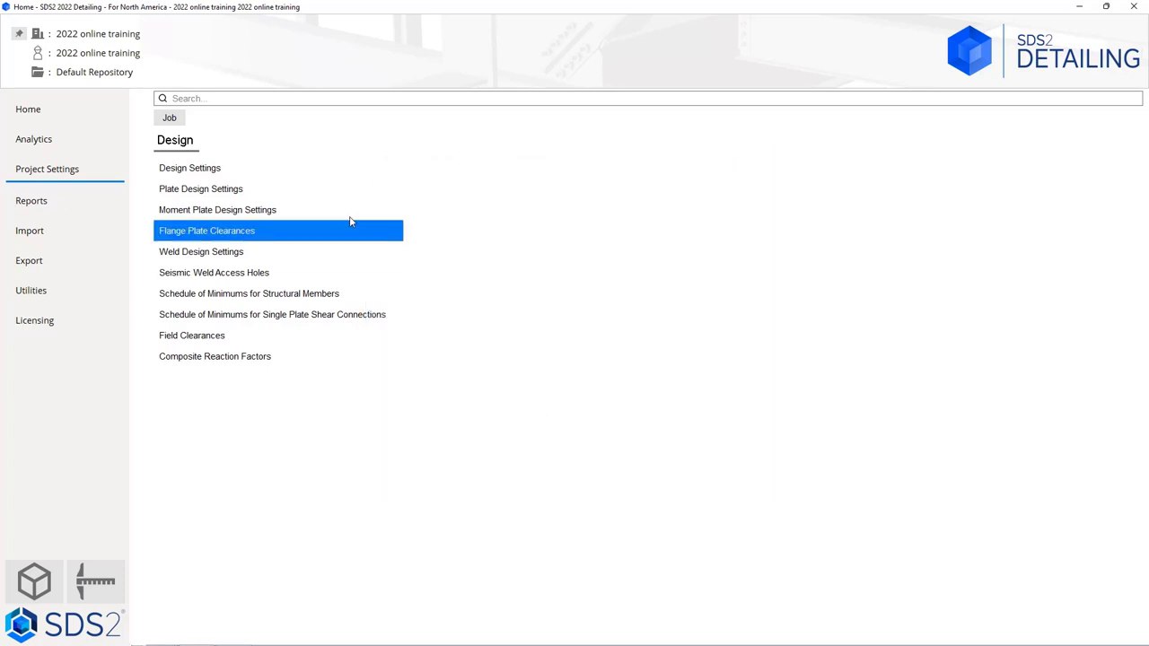
Review the Plate Design Settings and the Moment Plate Design Settings, including the column web and back-up bar options, cancelling both.
click(336, 189)
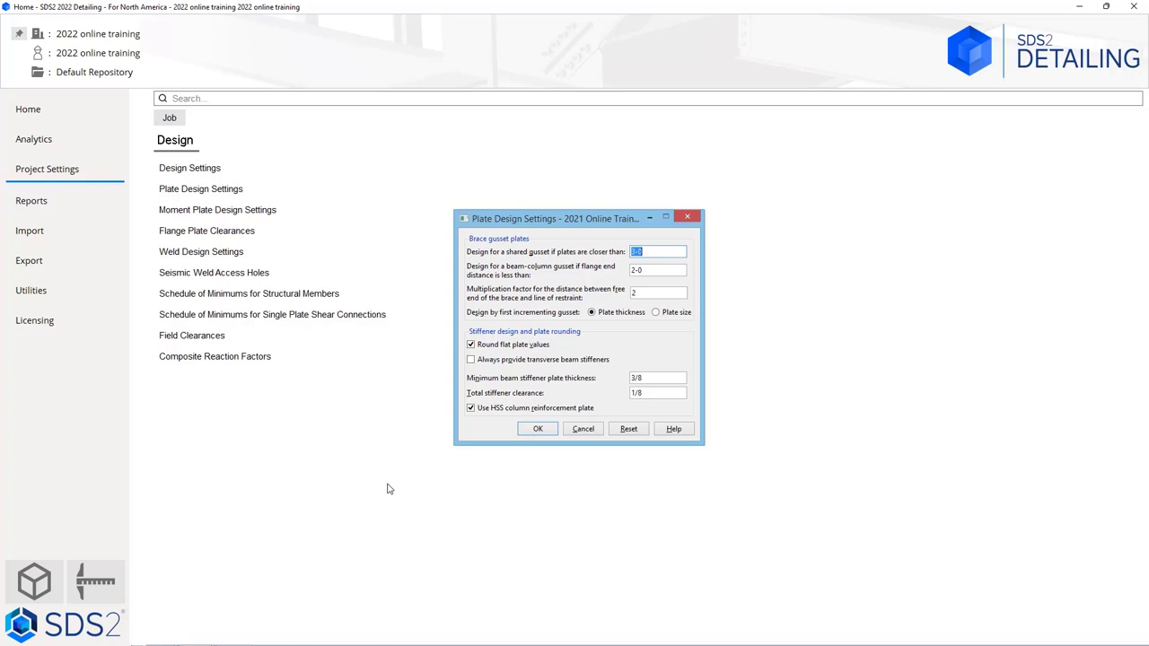
click(579, 433)
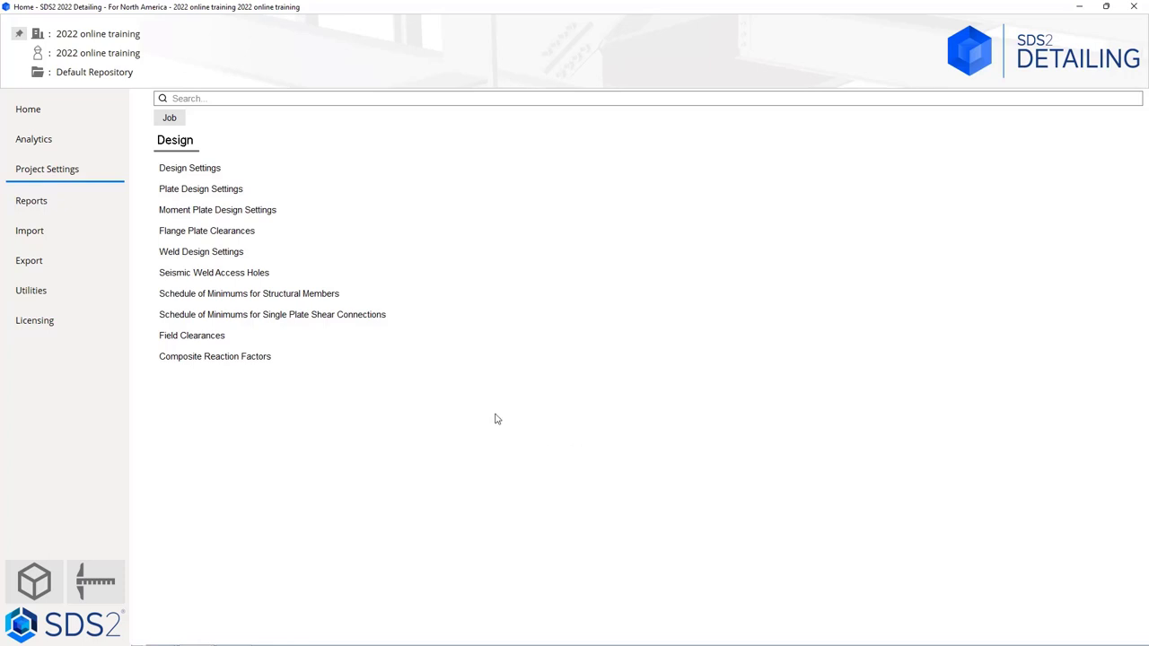
click(284, 212)
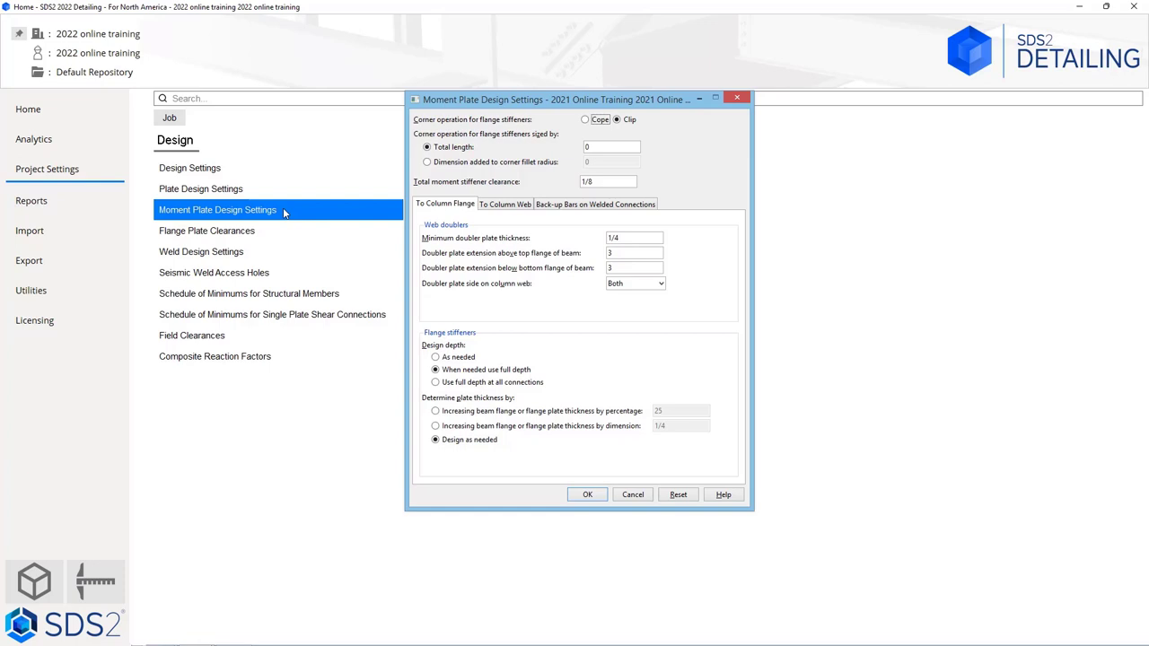
click(517, 209)
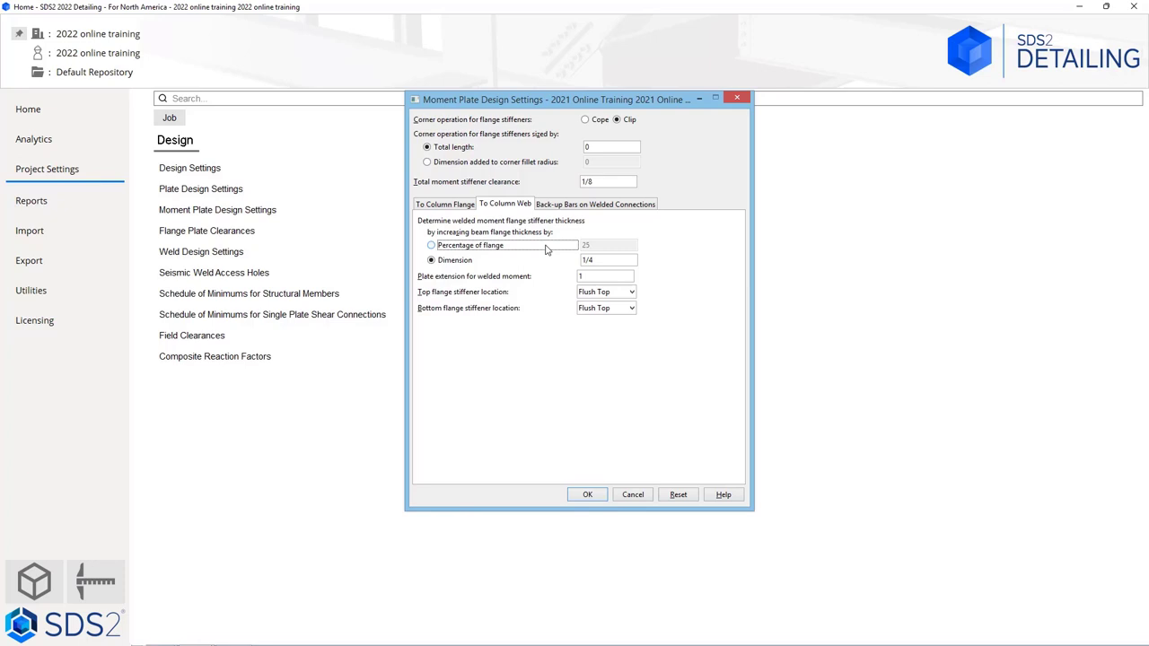
click(610, 207)
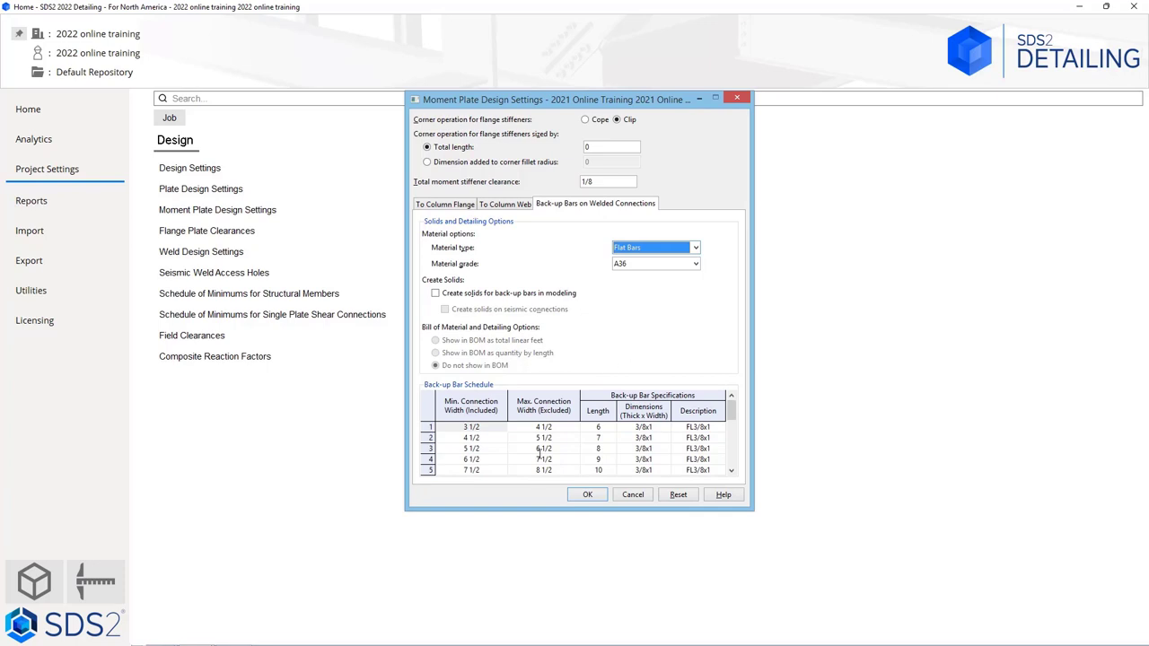
click(632, 494)
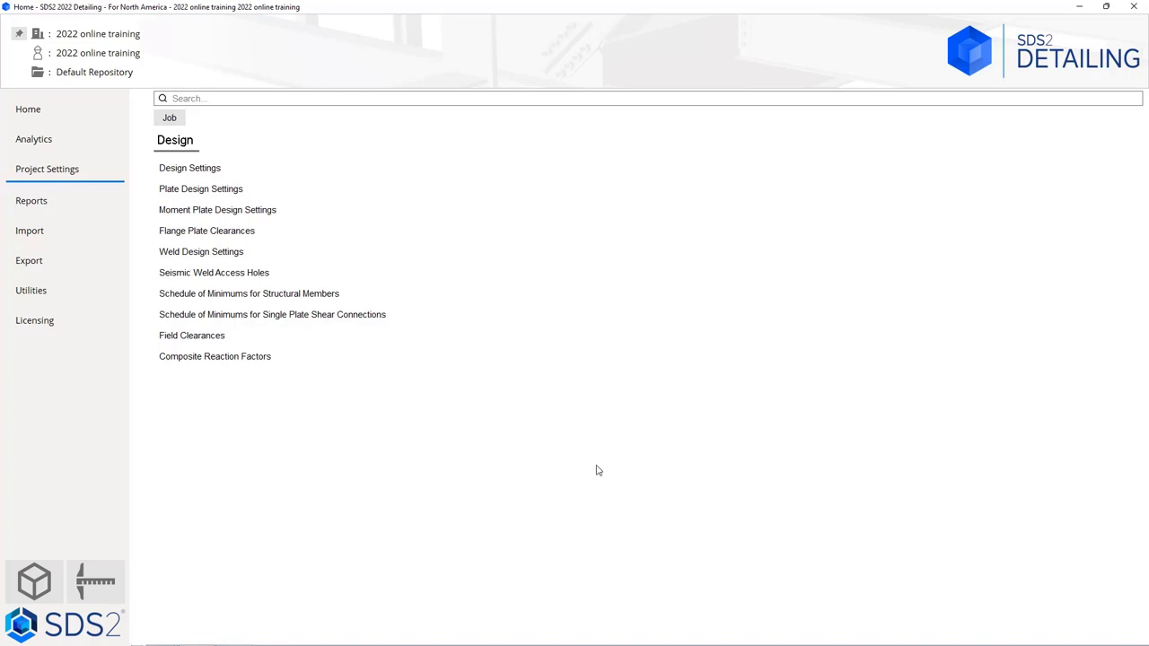
Review the Flange Plate Clearances and the Weld Design Settings, including the cope cut type and base plate weld pattern options.
click(234, 235)
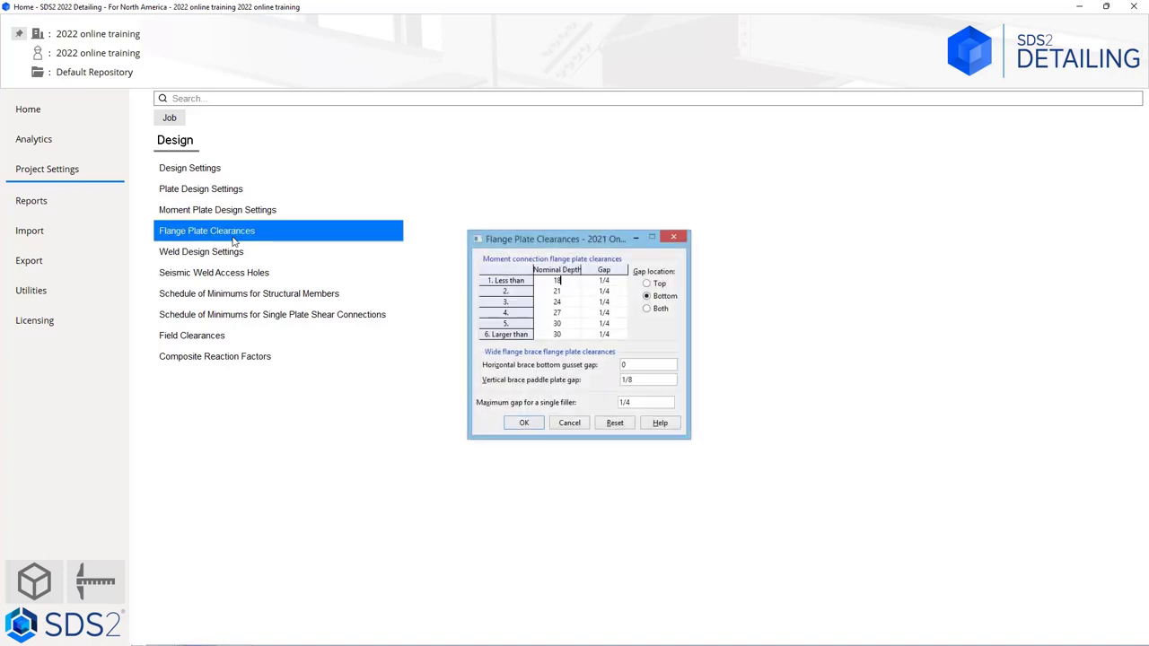
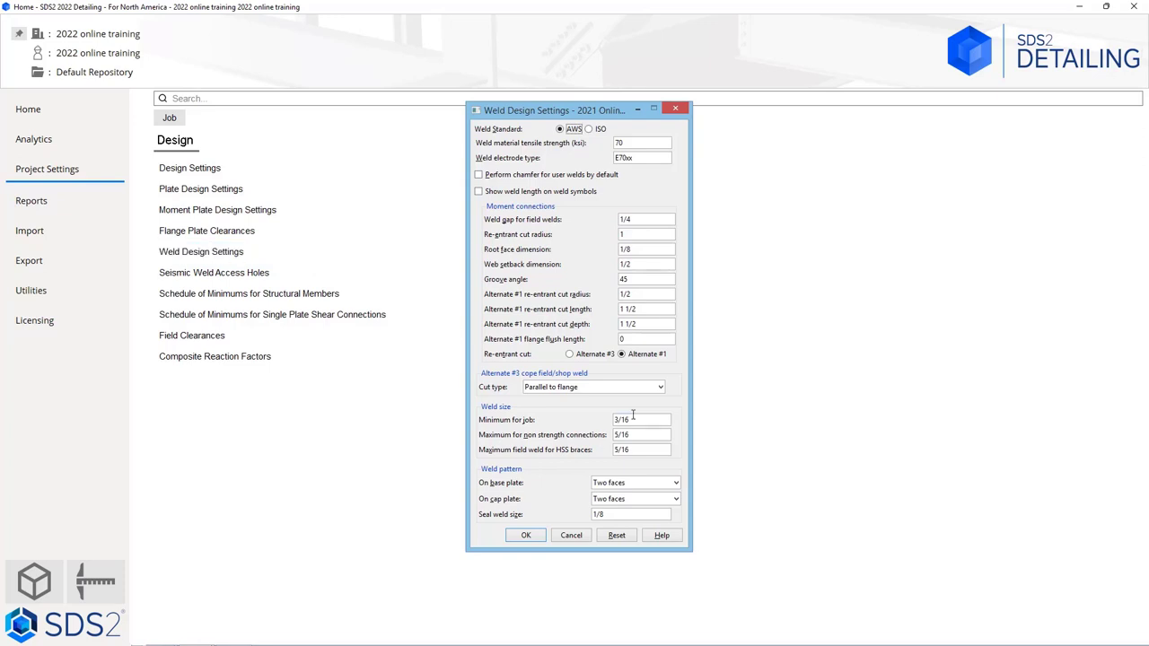
click(660, 387)
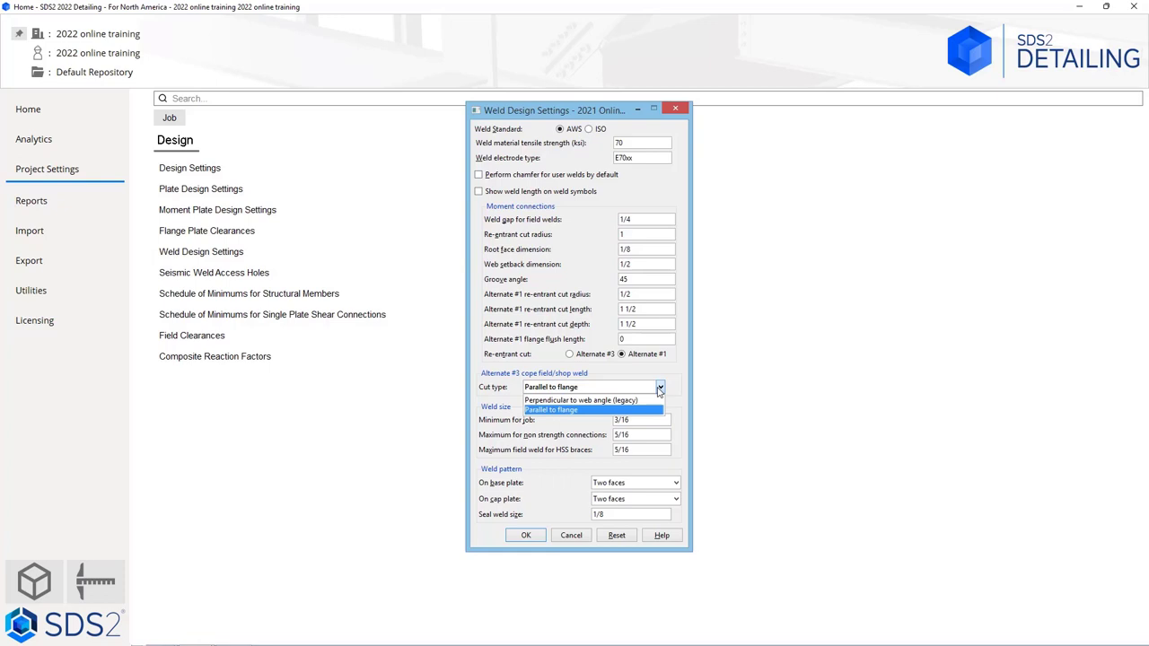
click(683, 385)
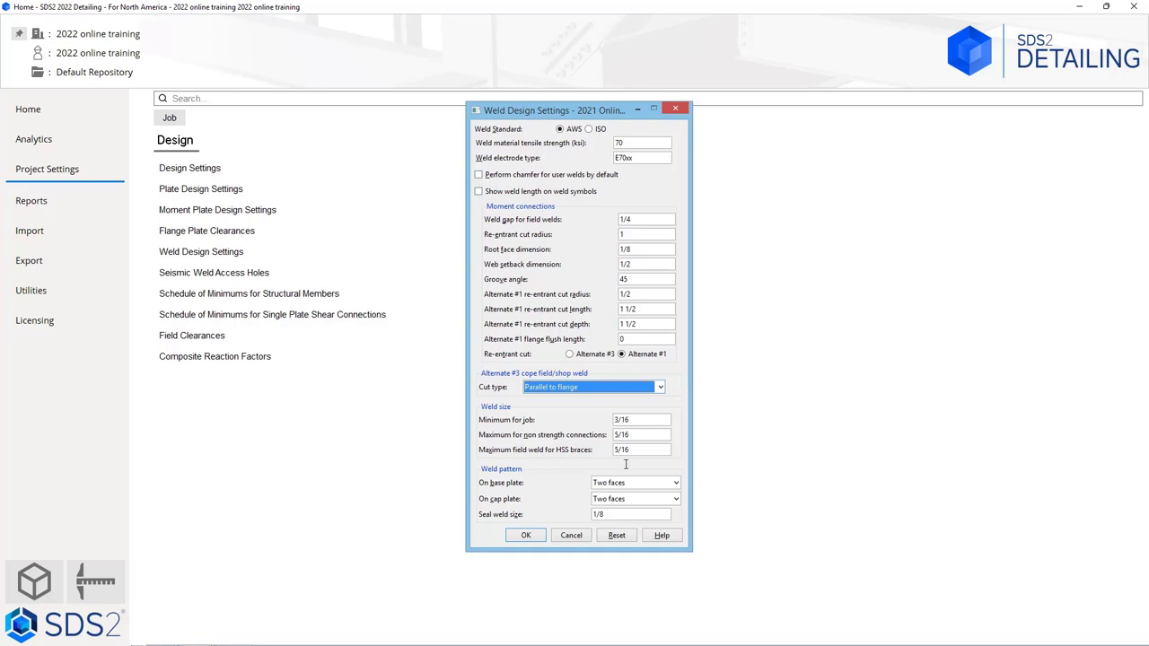
click(673, 483)
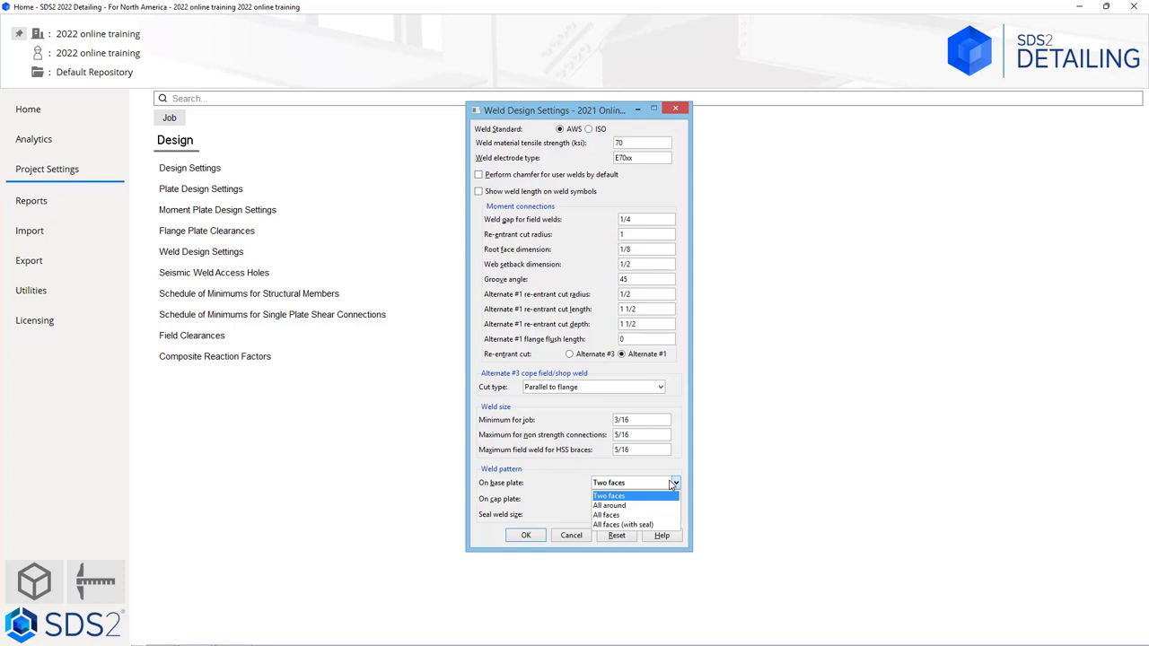
click(678, 474)
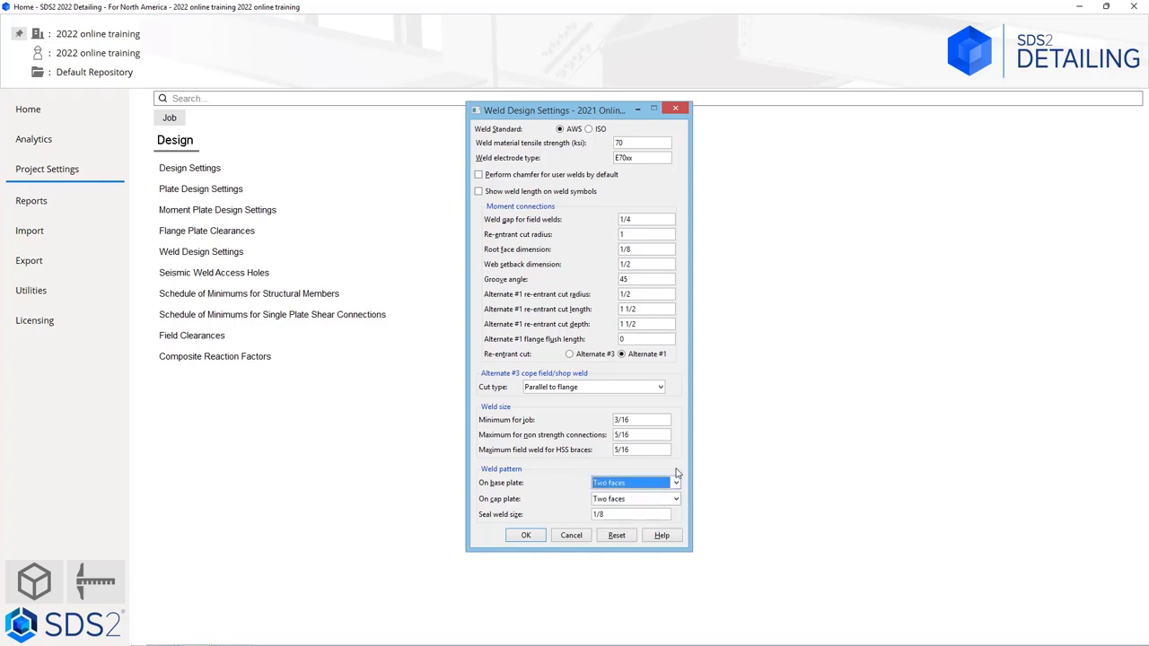
click(572, 536)
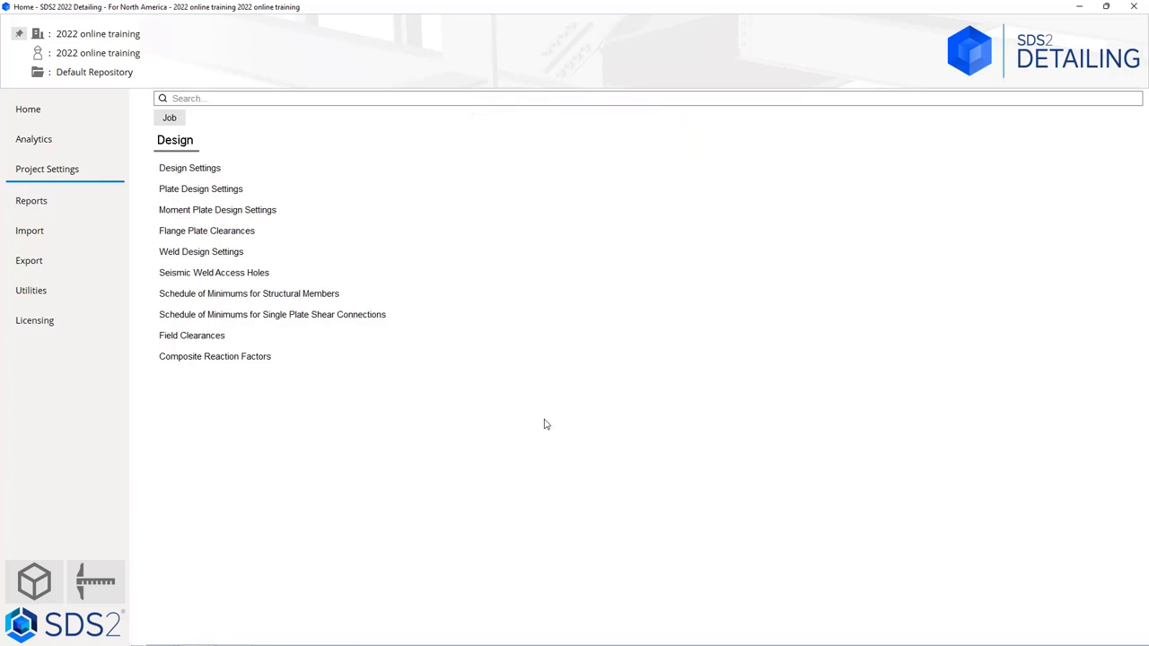
Examine the Seismic Weld Access Holes table and accept it, and review the Field Clearances for the job's connections and cancel them.
click(251, 274)
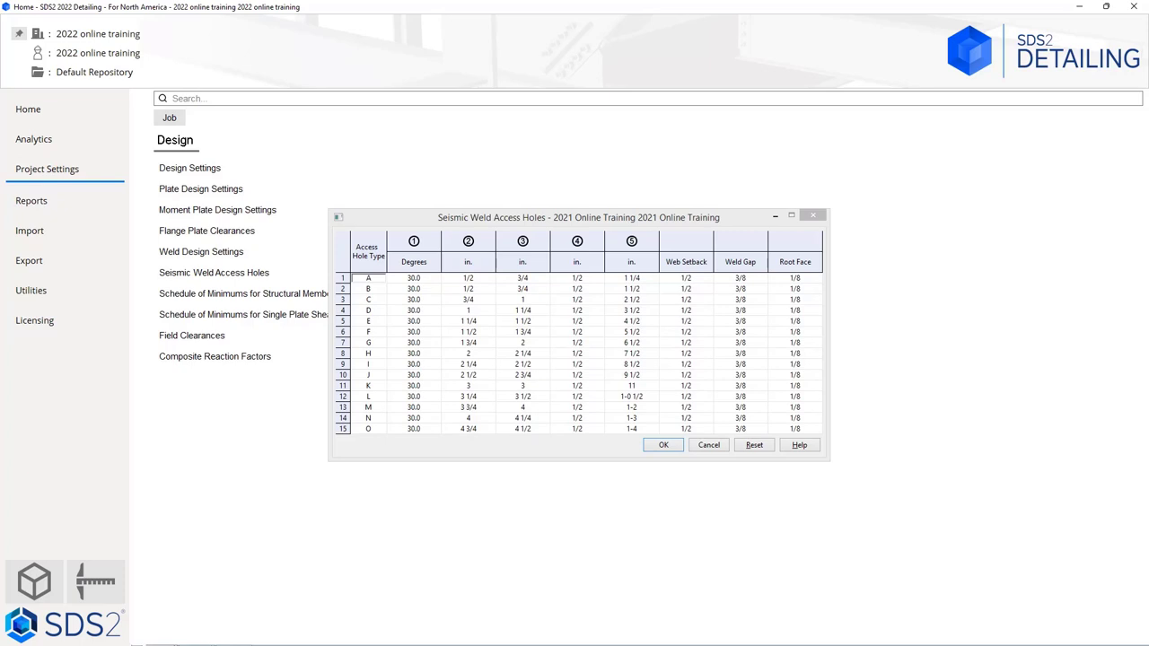
click(663, 445)
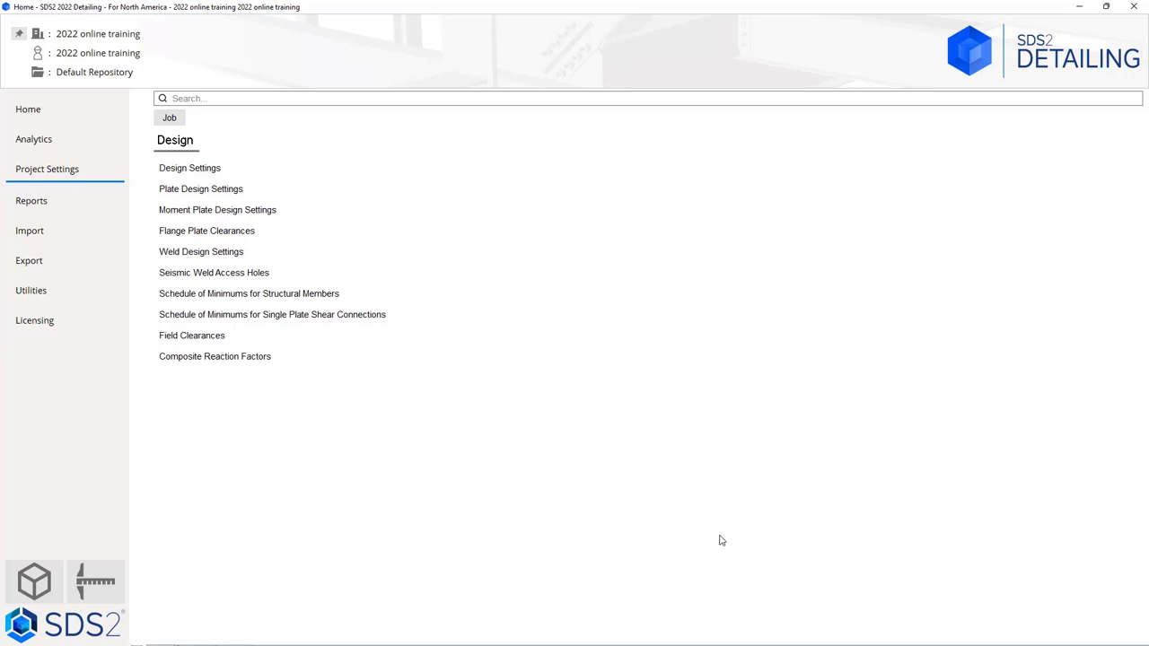
click(220, 335)
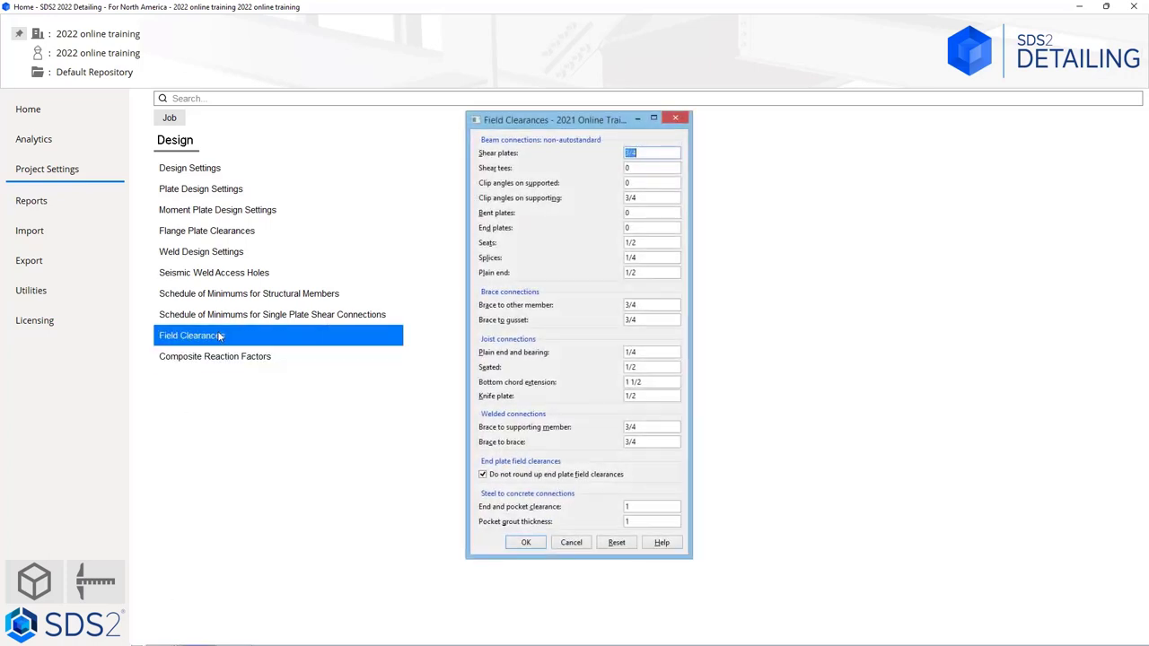
drag(605, 124, 604, 117)
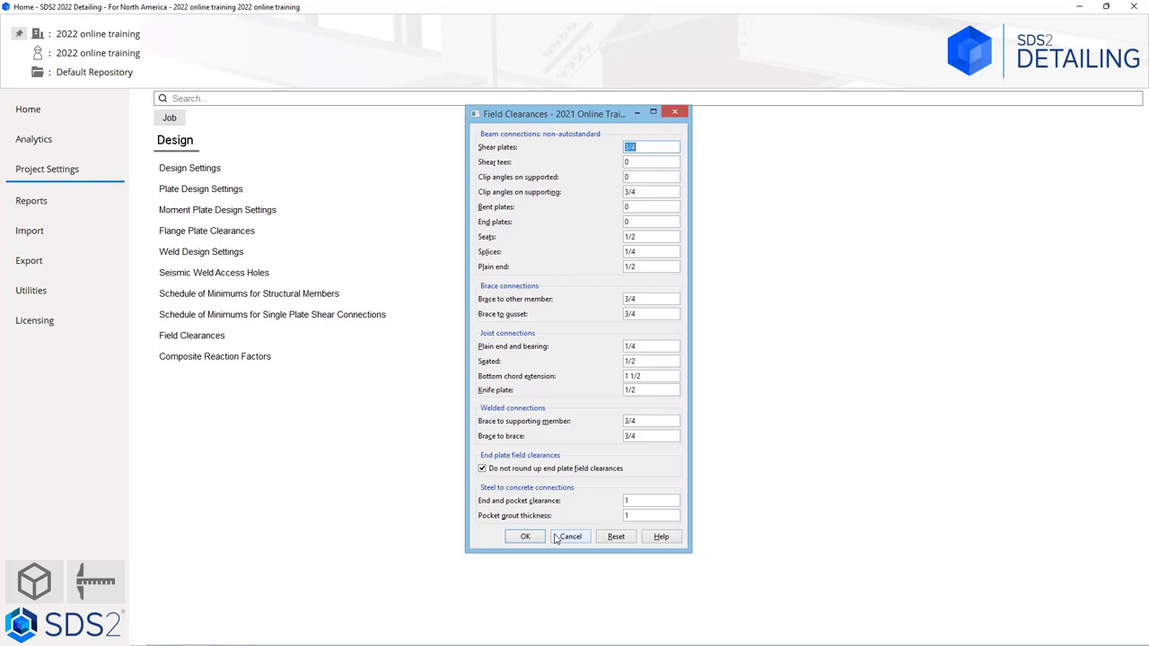
click(557, 536)
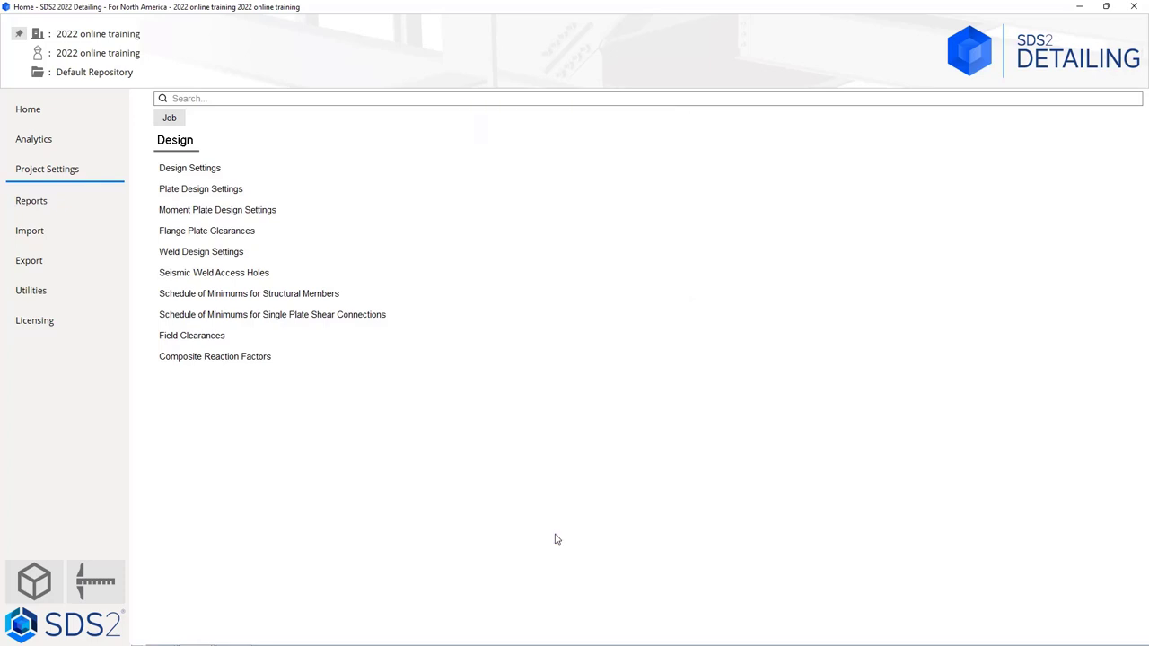
Examine the Composite Reaction Factors by nominal depth, cancel them, and return to the overview of fabricator and job settings.
click(217, 362)
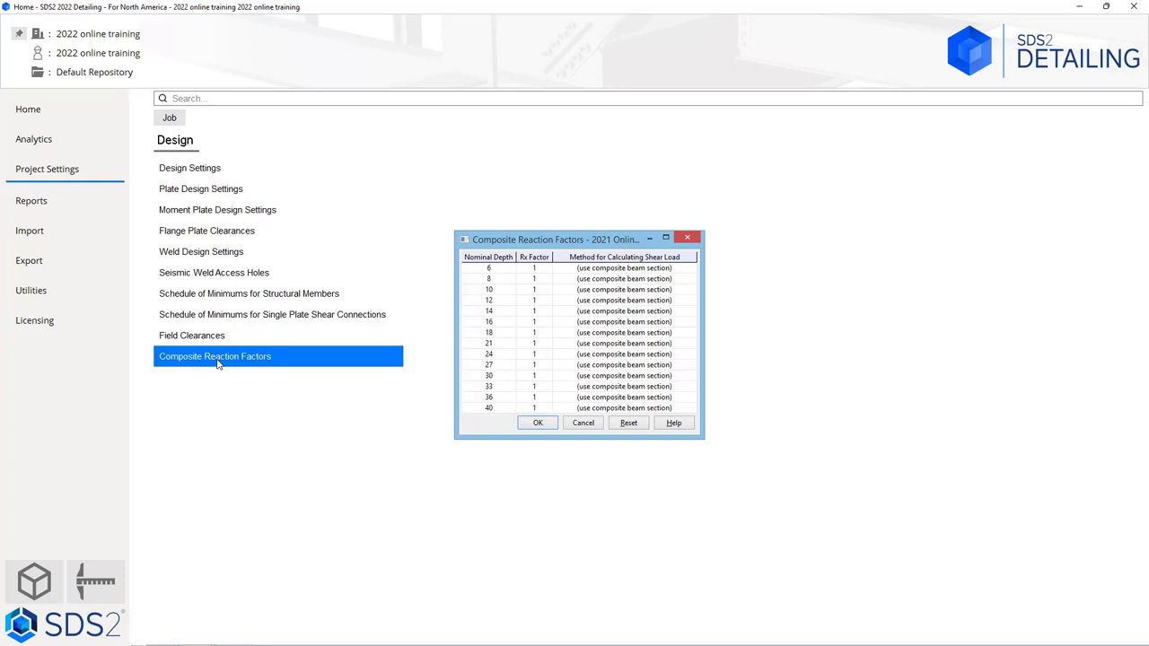
click(581, 424)
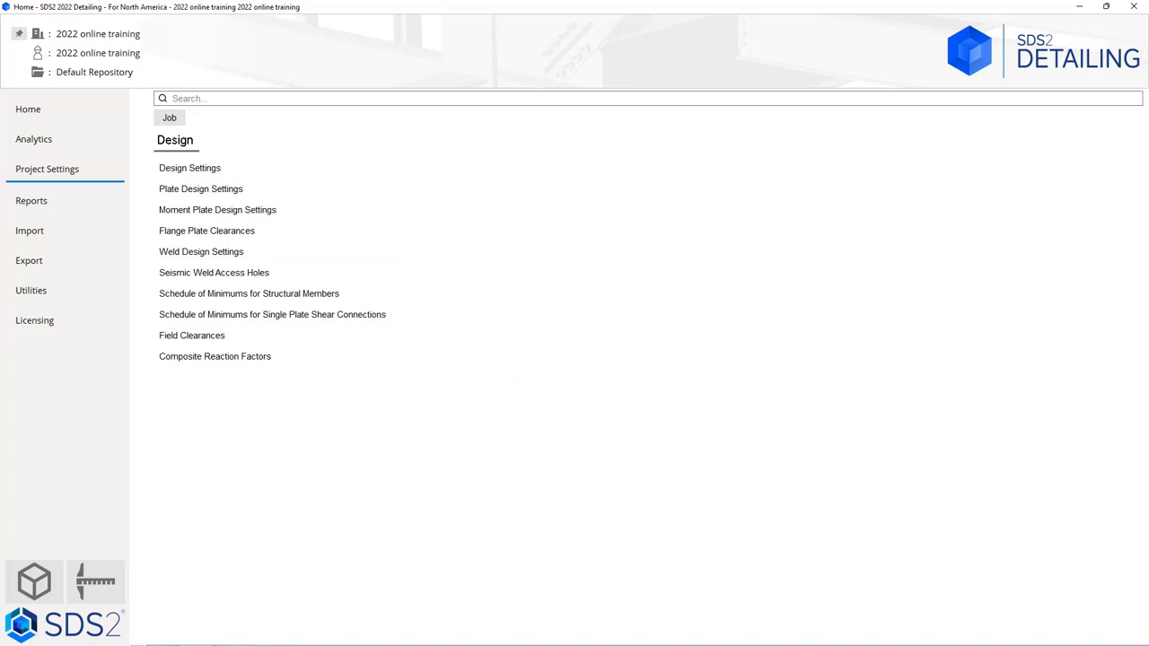
click(177, 120)
click(178, 120)
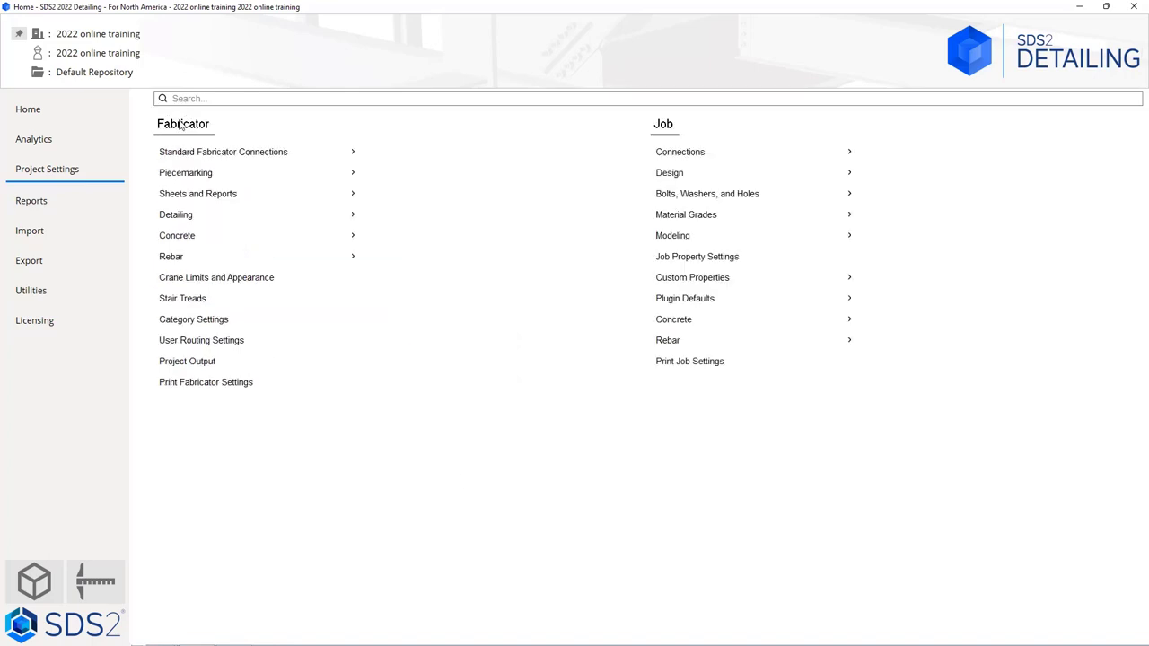
Open the job's Bolt Settings and display the default bolt criteria for flush frame joist connections.
click(761, 199)
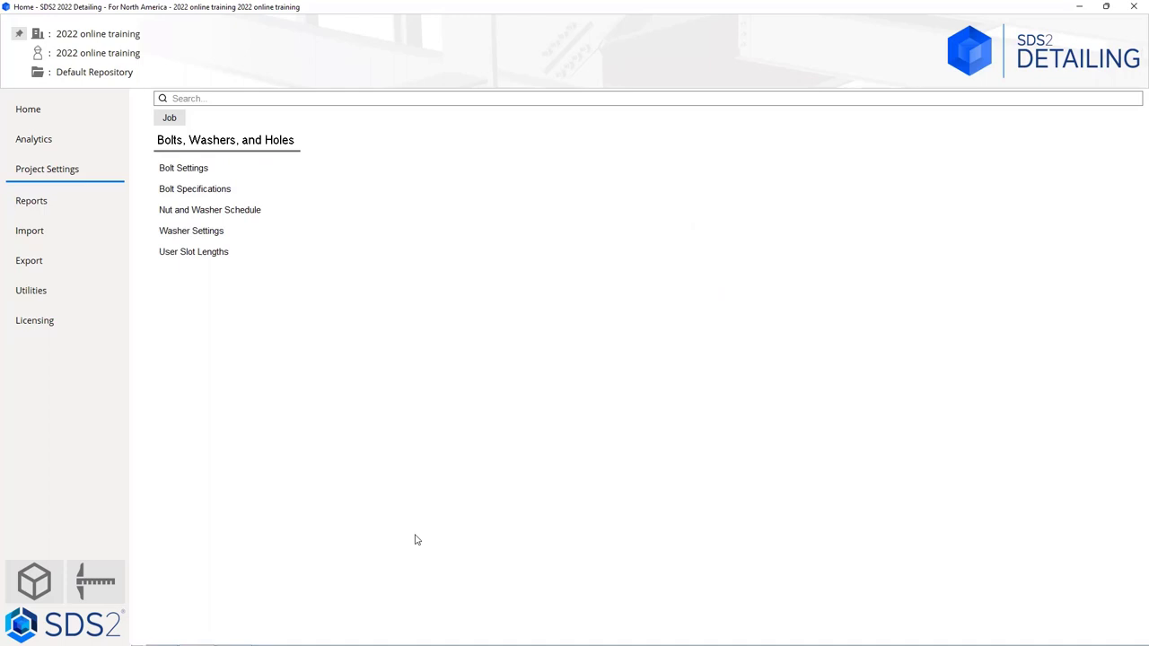
click(228, 163)
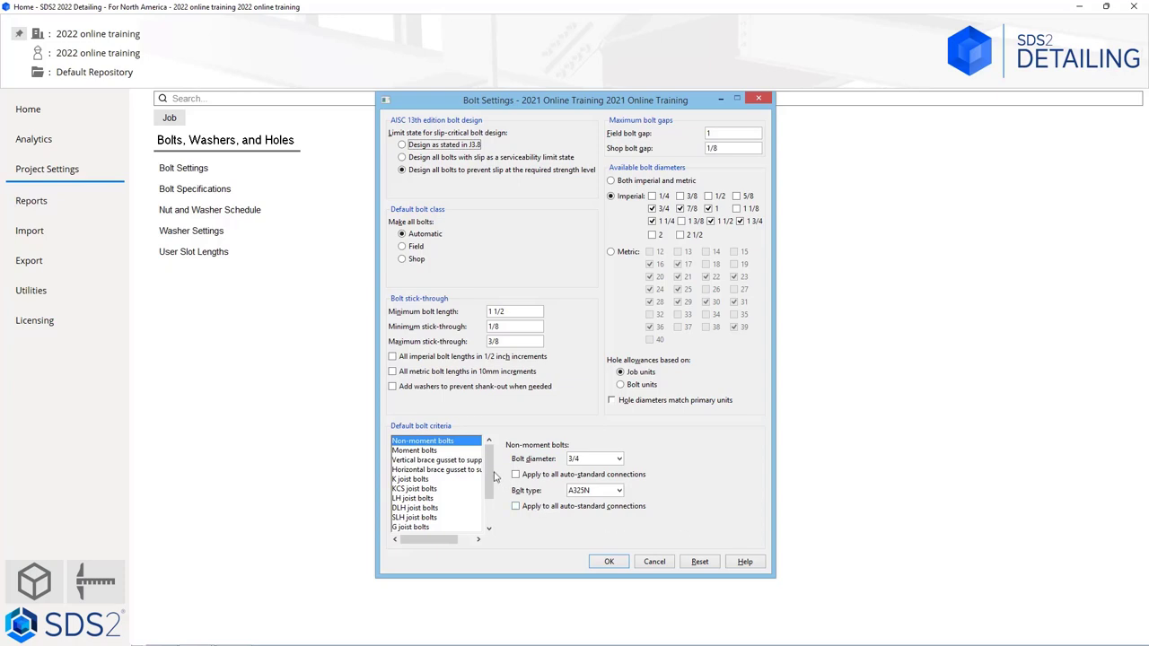
drag(490, 476, 487, 496)
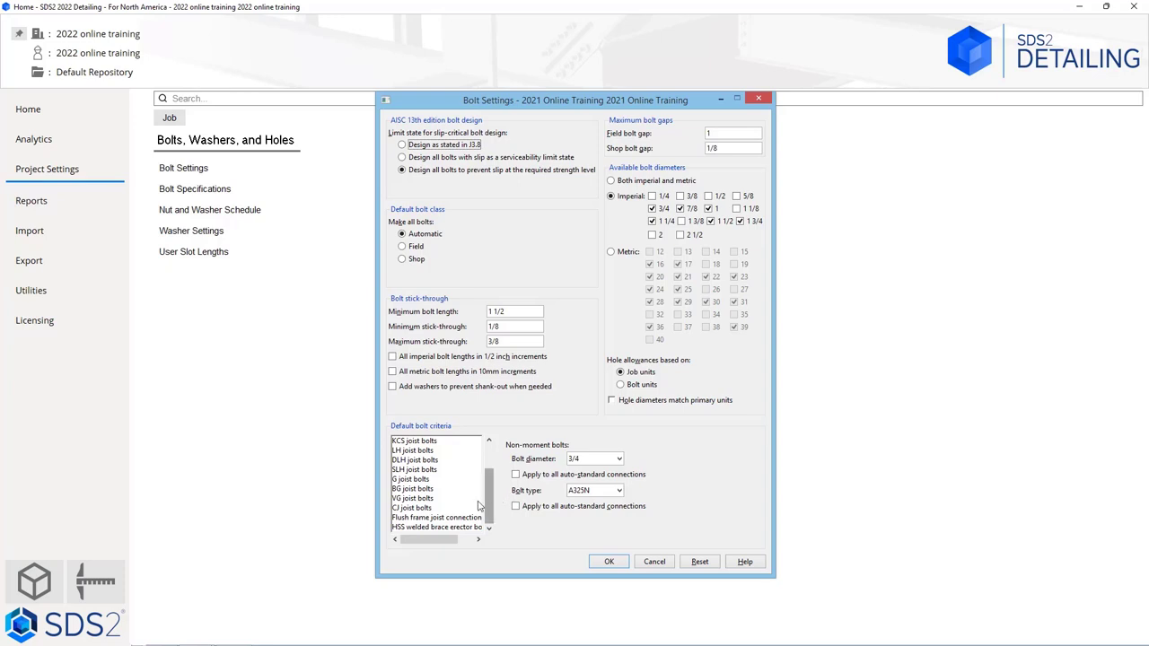
click(473, 518)
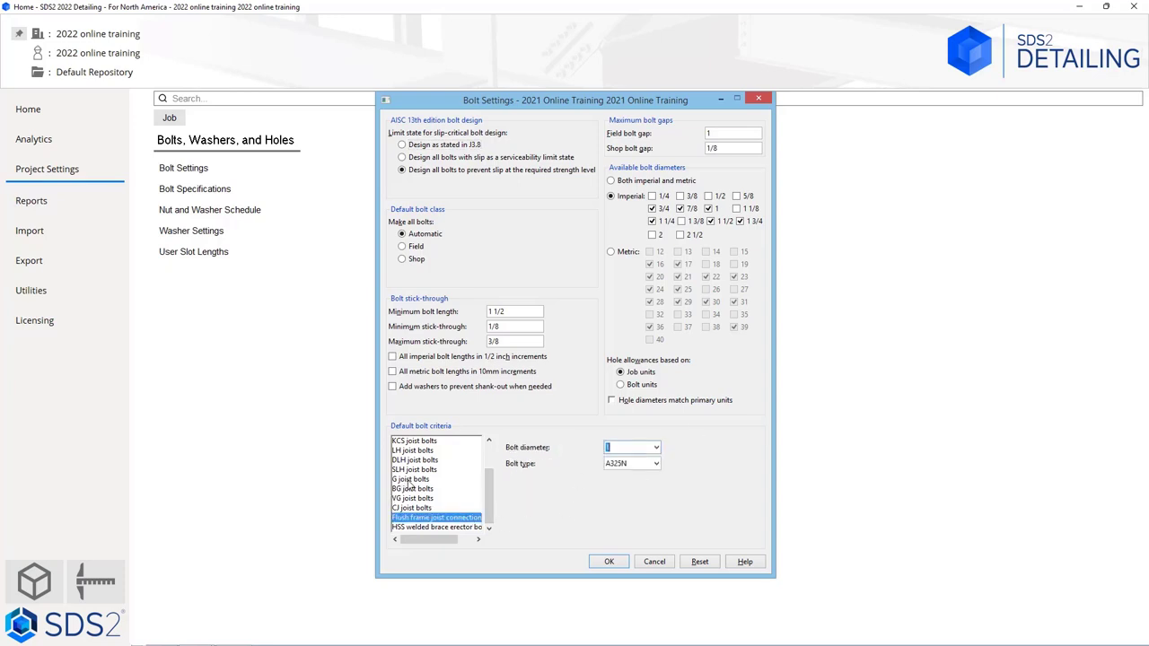
Check the default G joist bolt criteria, cancel the Bolt Settings, and examine the Bolt Specifications table before closing it.
click(410, 480)
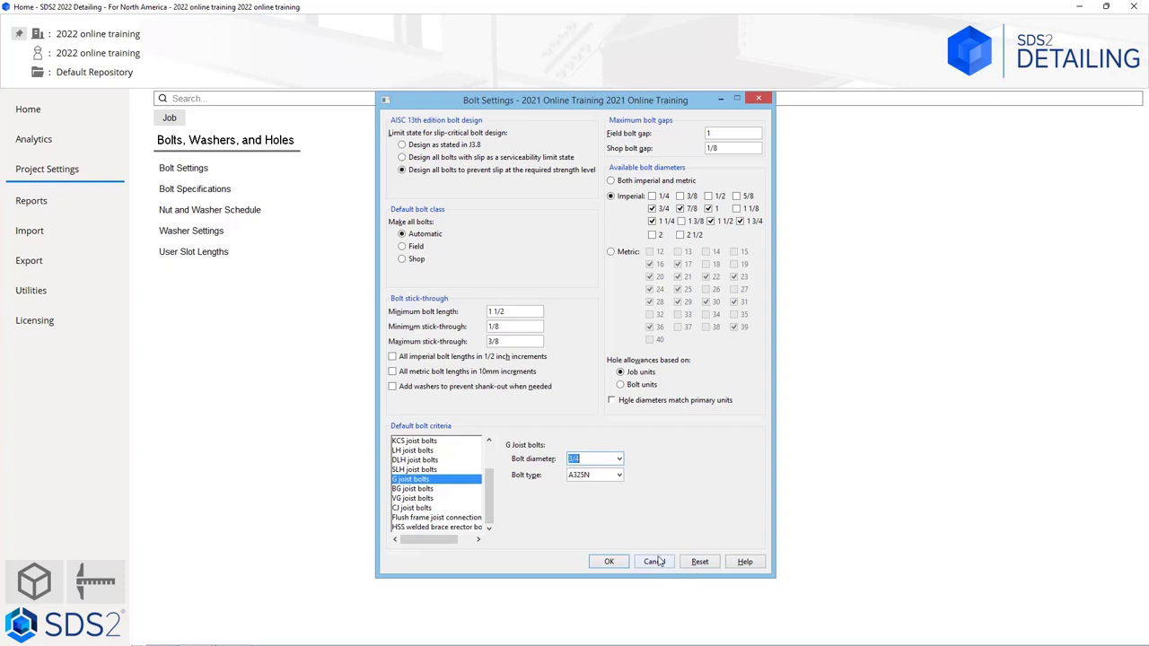
click(656, 561)
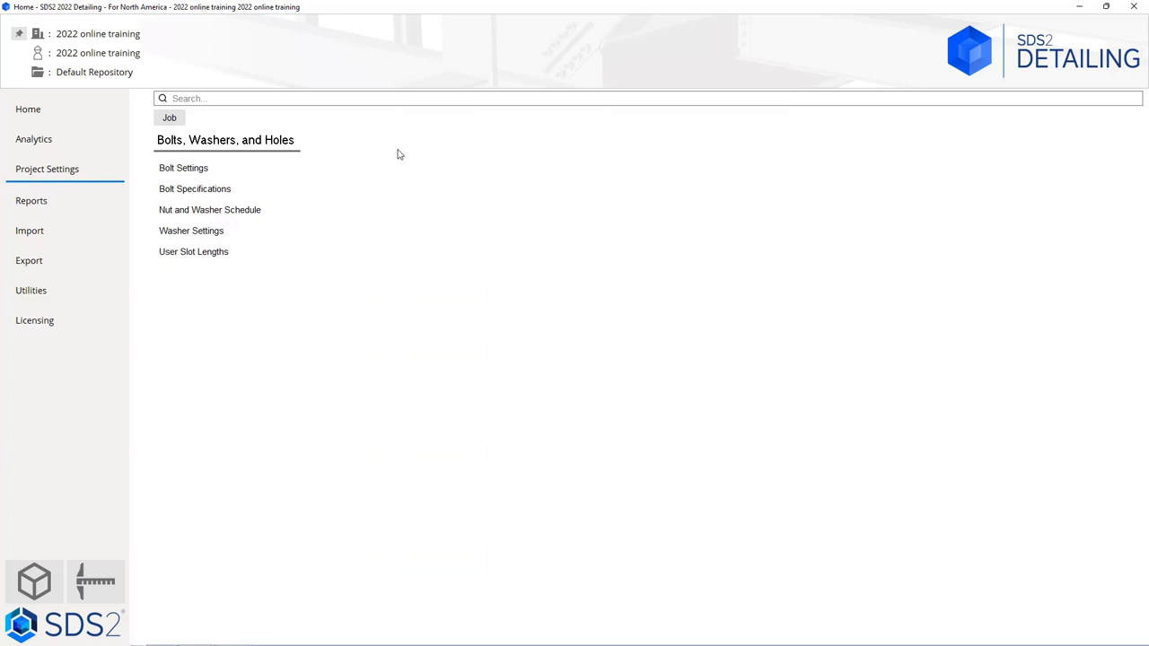
click(242, 196)
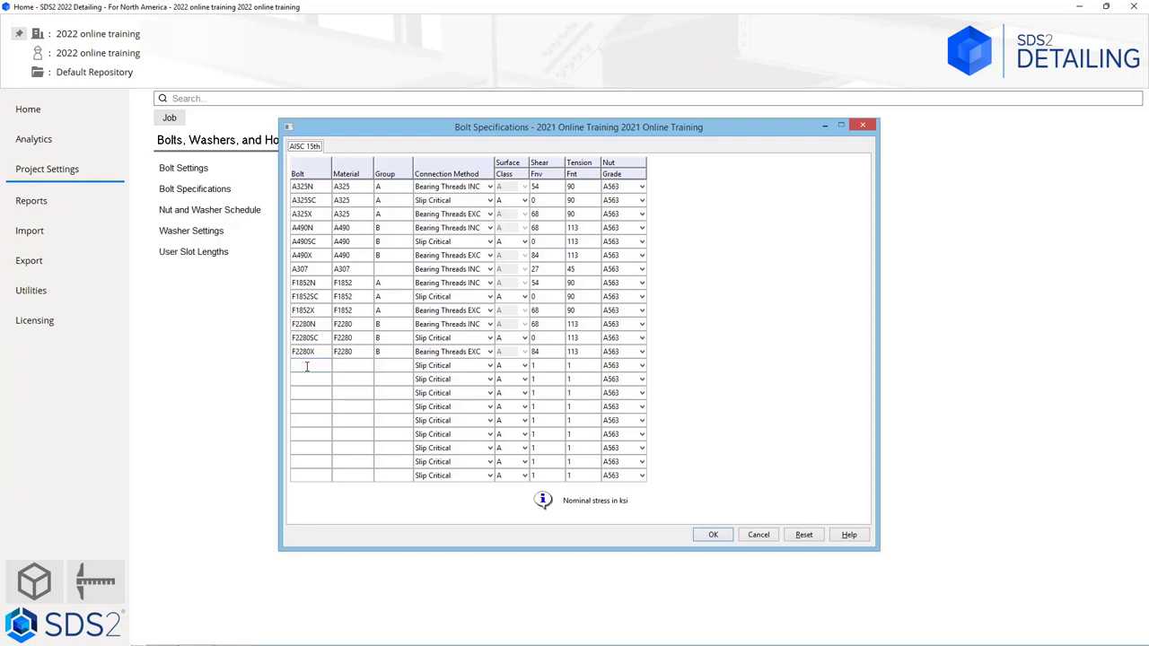
key(Escape)
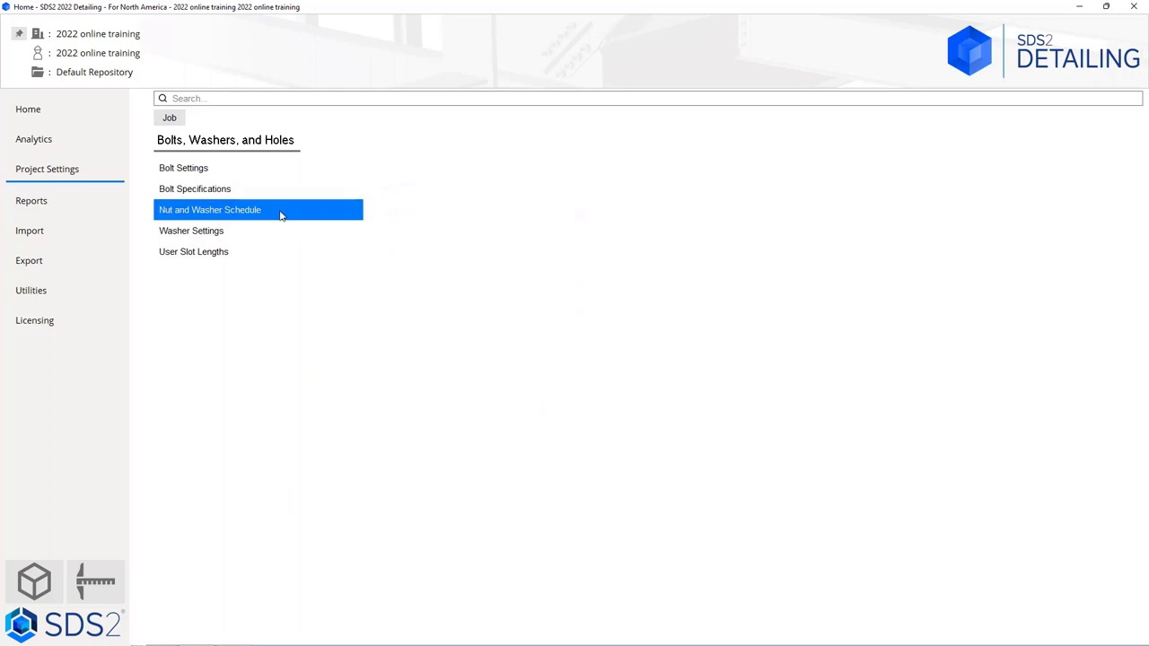
Review the nut grades, available nut types and washer grades in the Nut and Washer Schedule, and accept it.
click(280, 212)
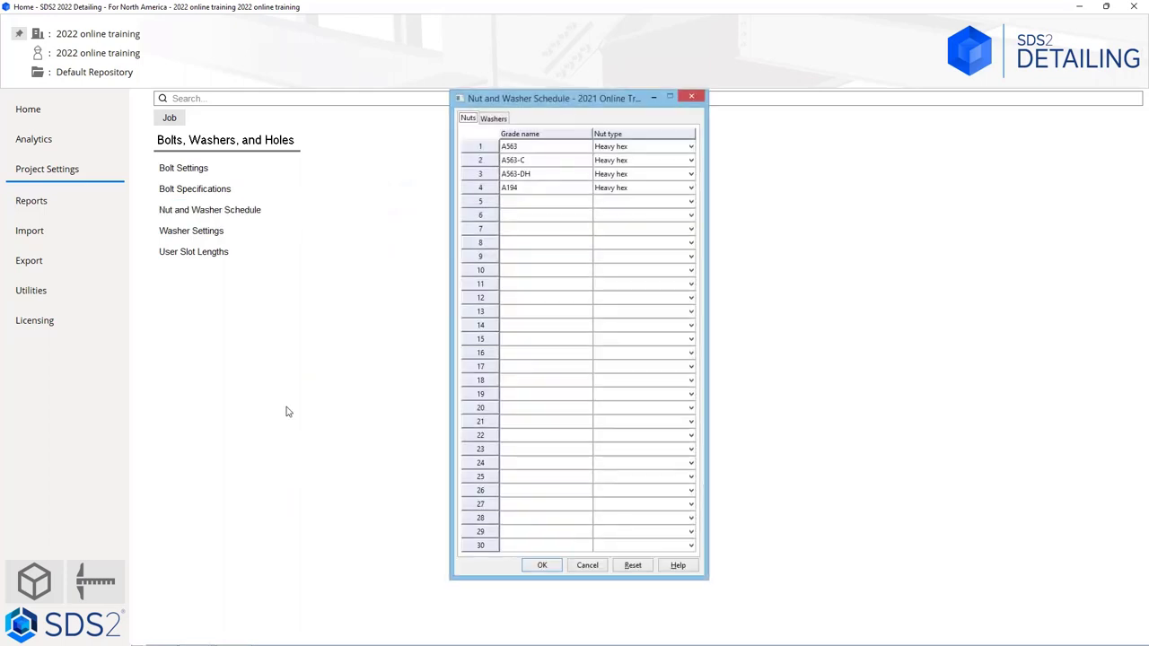
click(665, 203)
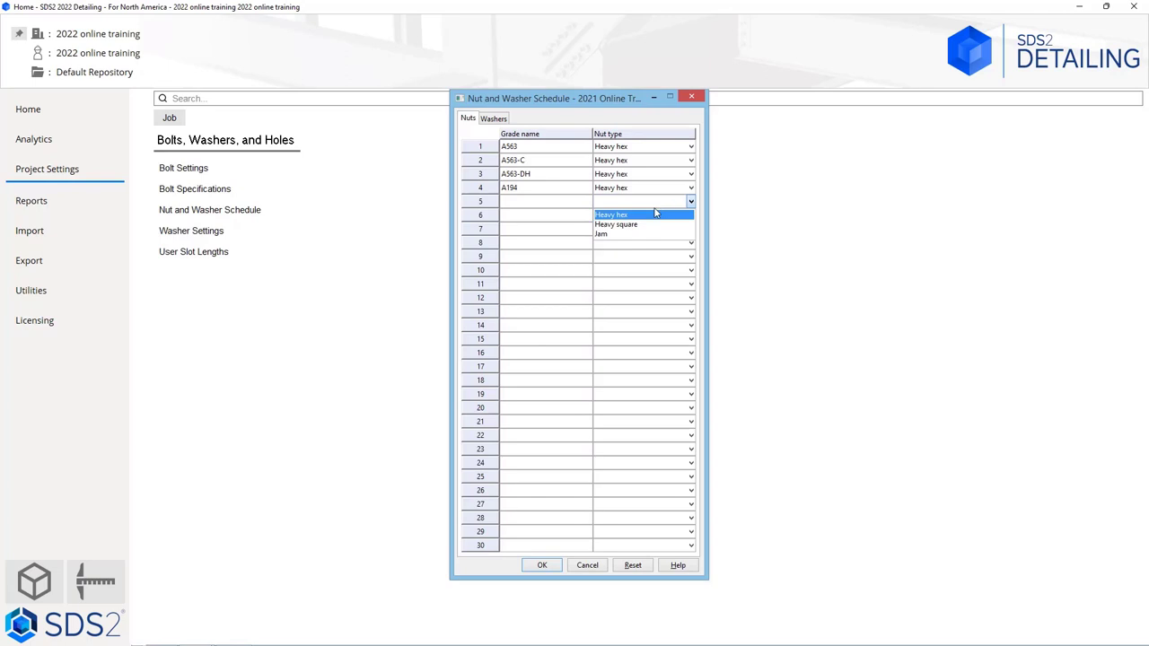
click(495, 108)
click(493, 117)
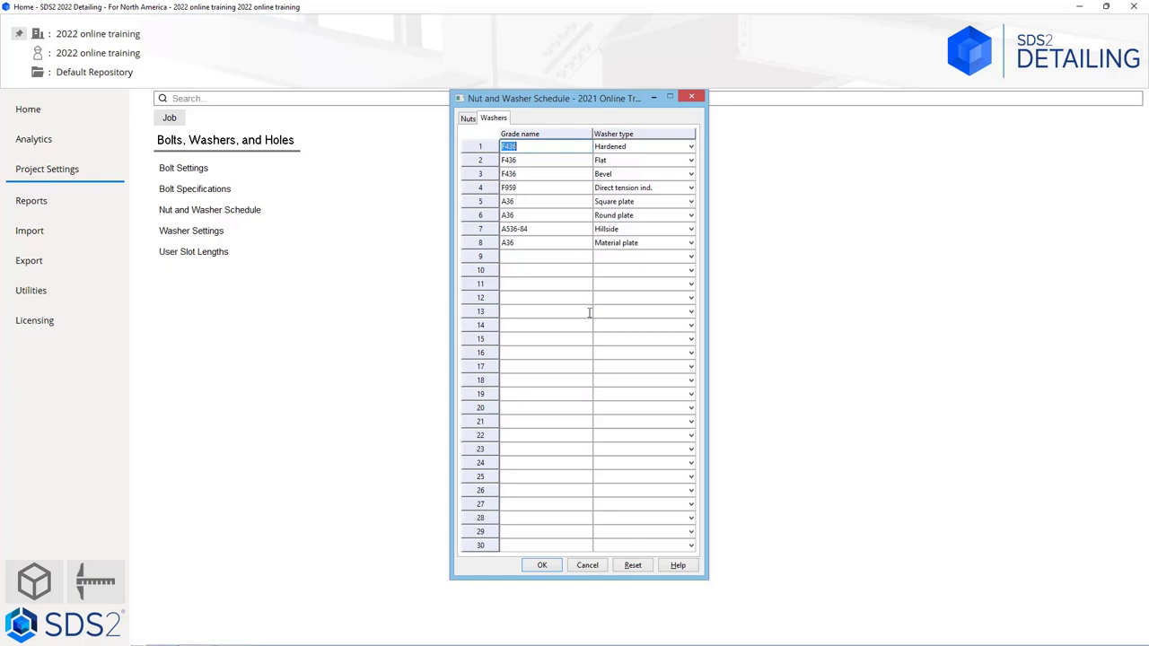
click(541, 565)
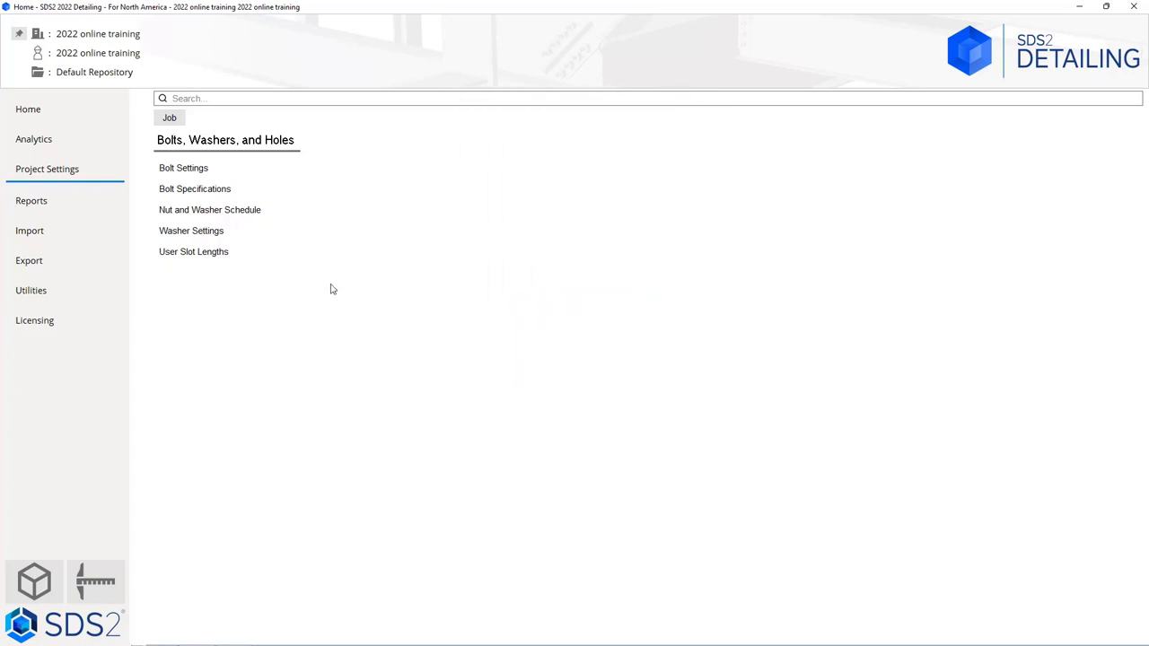
Review the Washer Settings for the A325N, F1852N and F2280N bolts, including the tension control option, and cancel them.
click(268, 237)
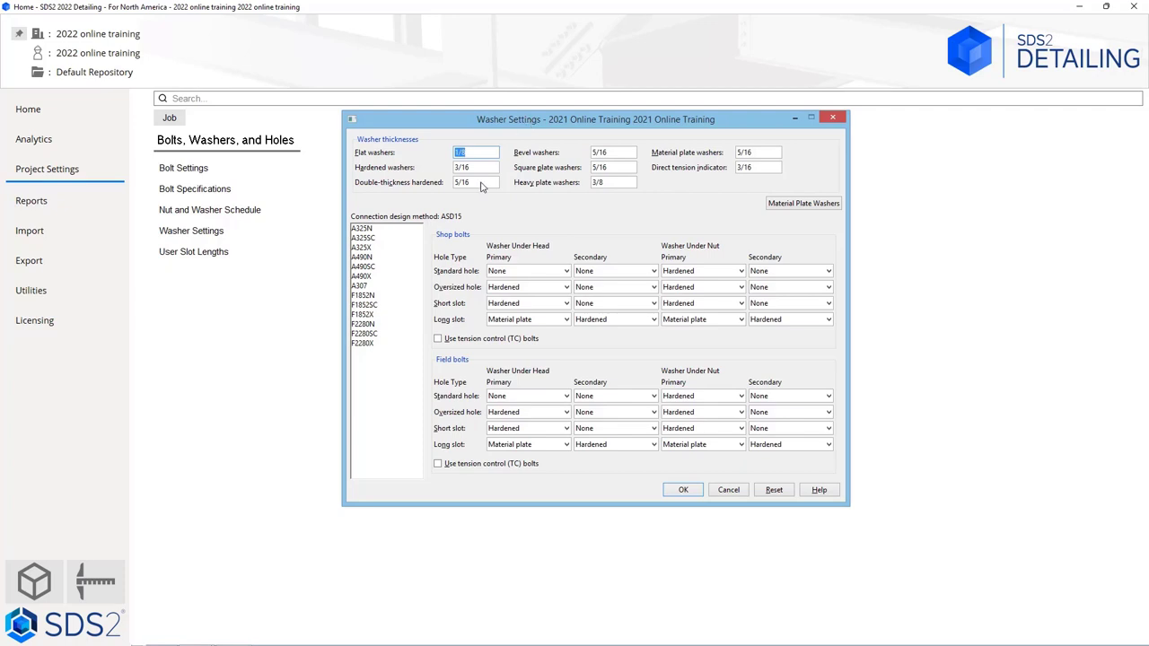
click(393, 230)
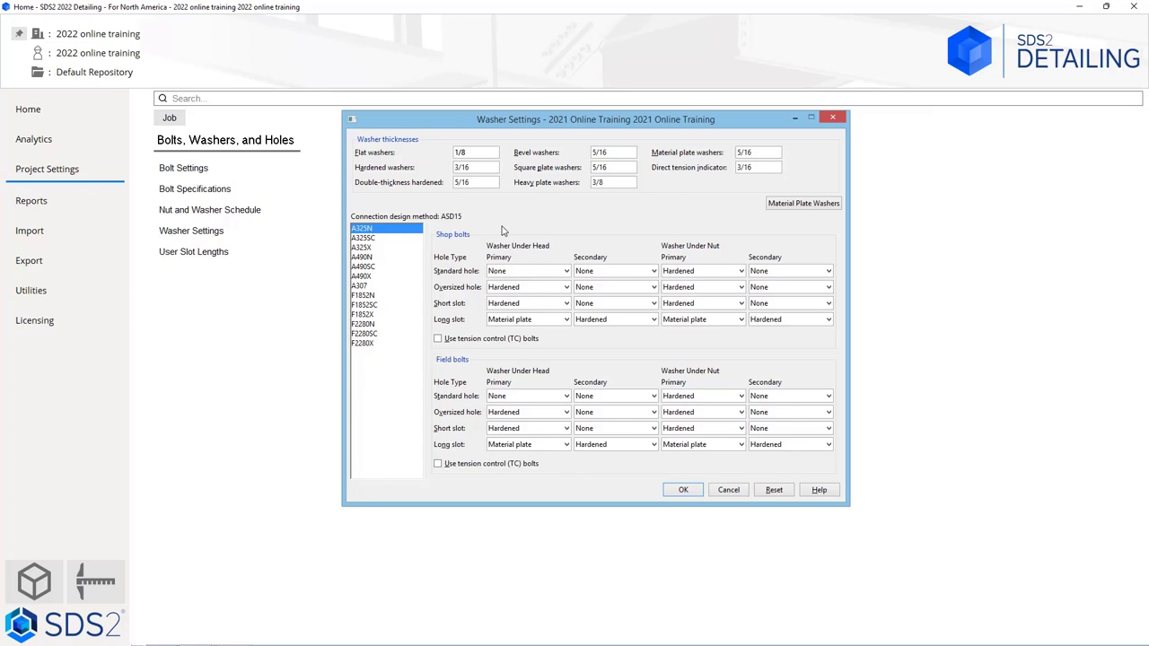
click(400, 296)
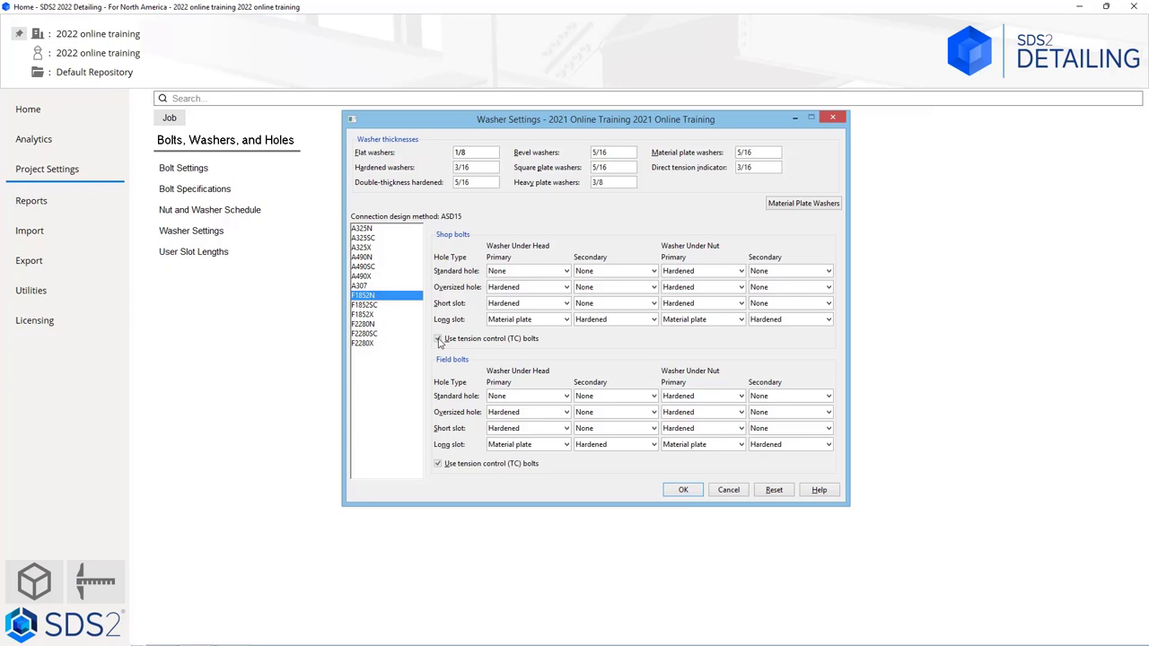
click(375, 325)
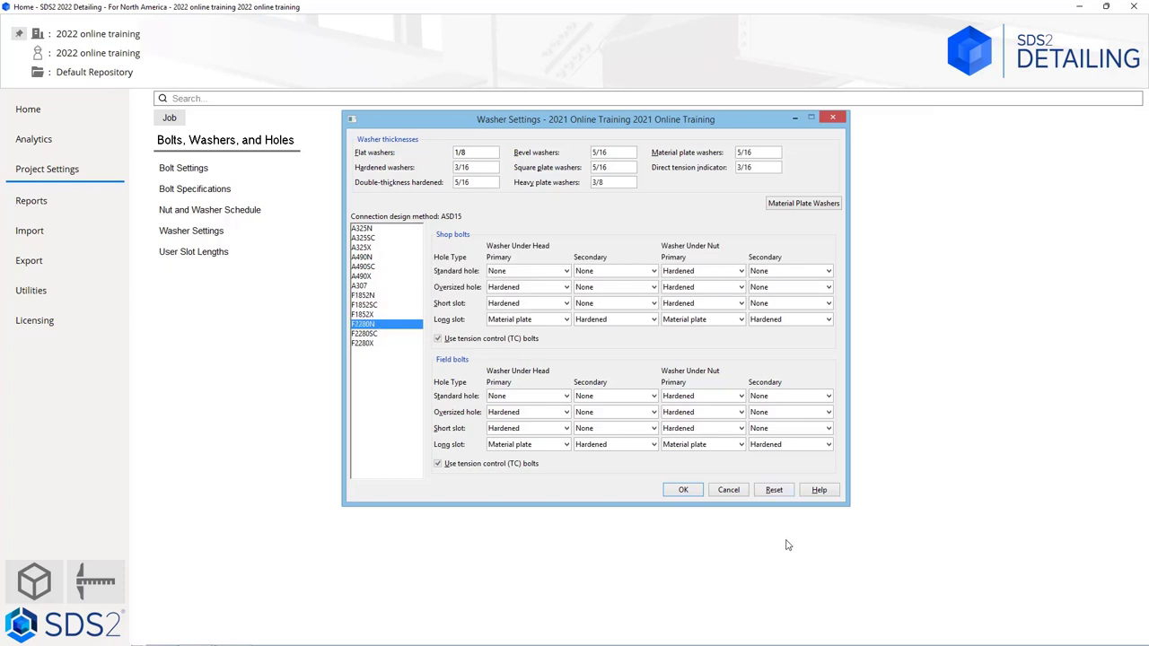
click(728, 490)
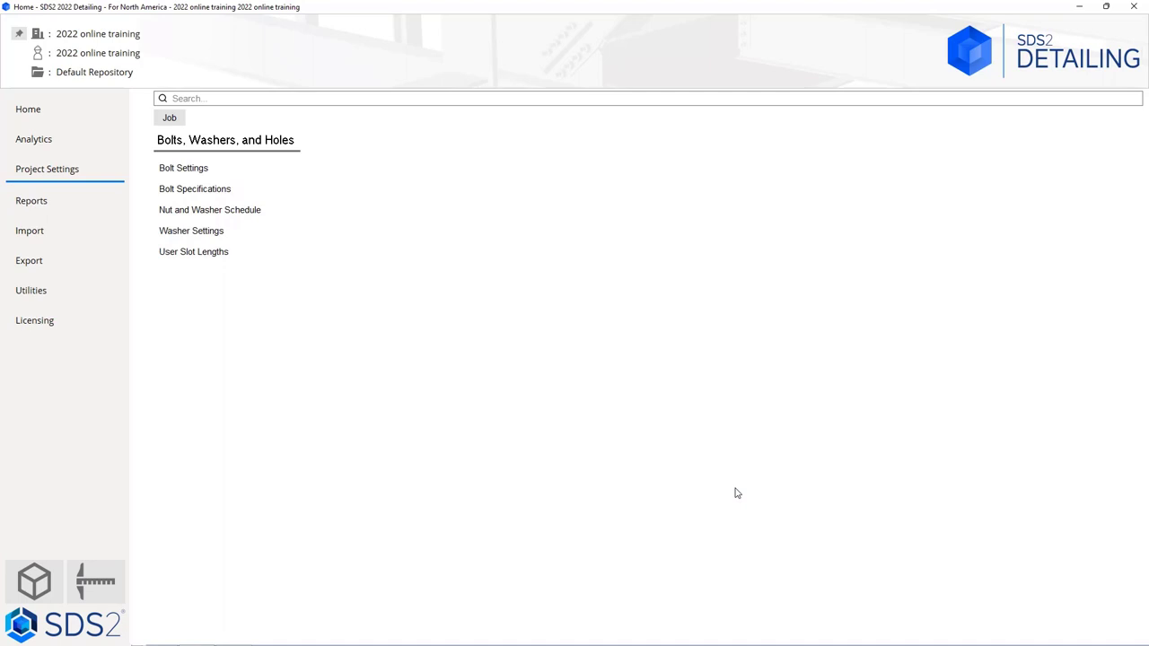
Examine the User Slot Lengths for Slot #1 and Slot #2, cancel them, and return to the fabricator and job settings overview.
click(212, 259)
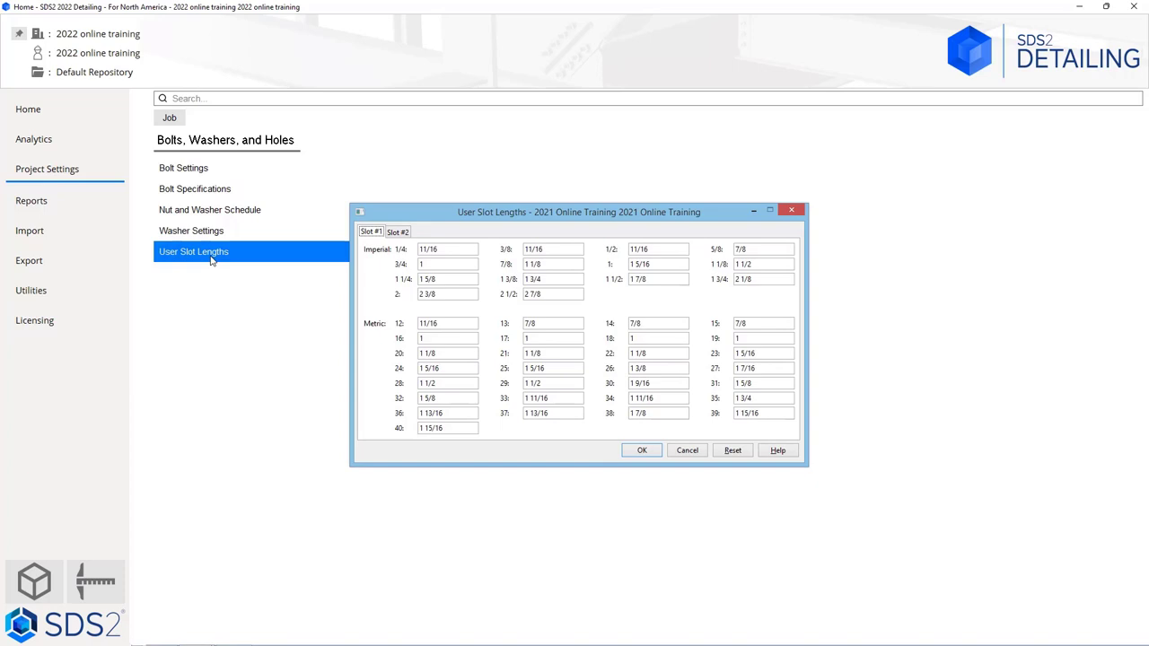
click(393, 232)
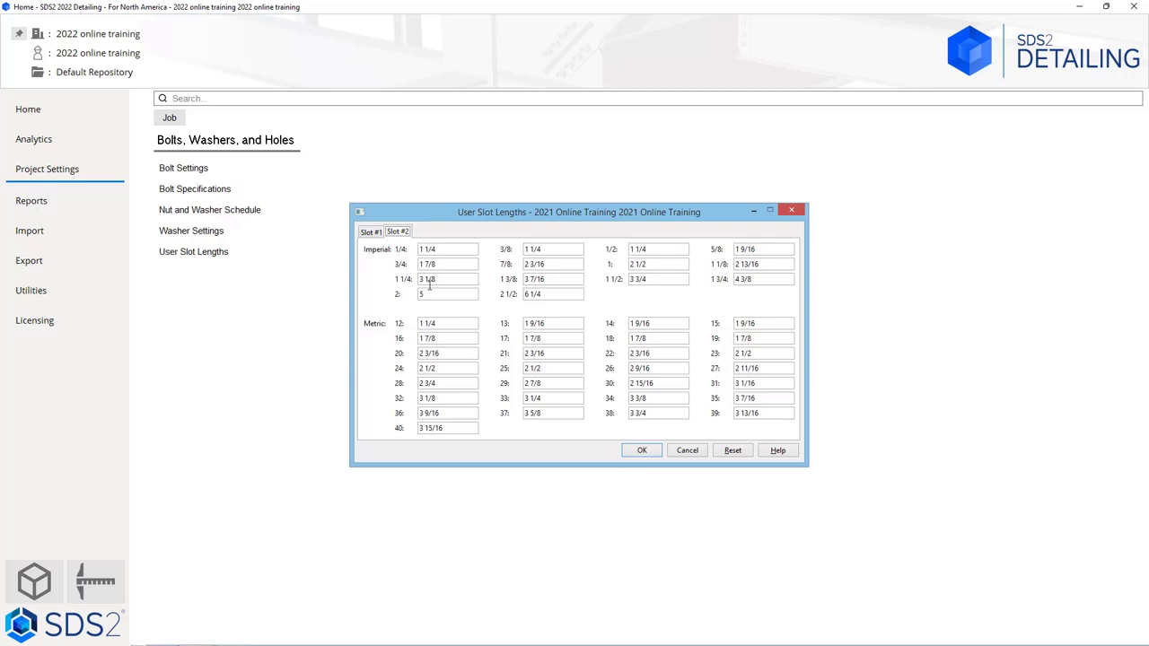
click(688, 452)
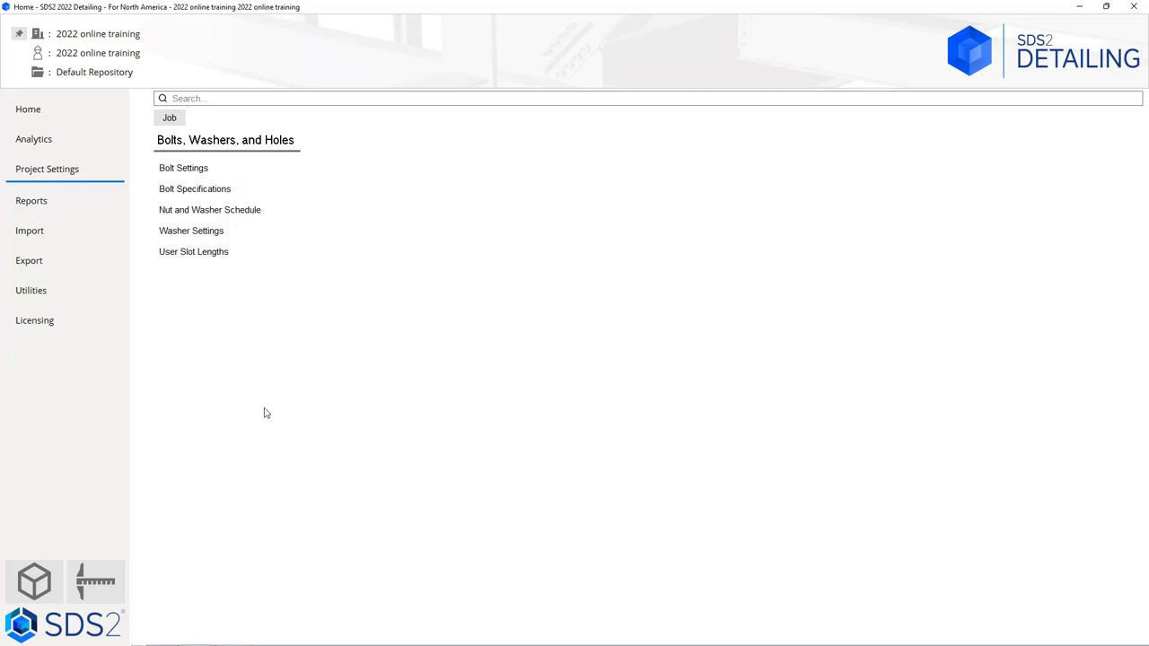
click(170, 118)
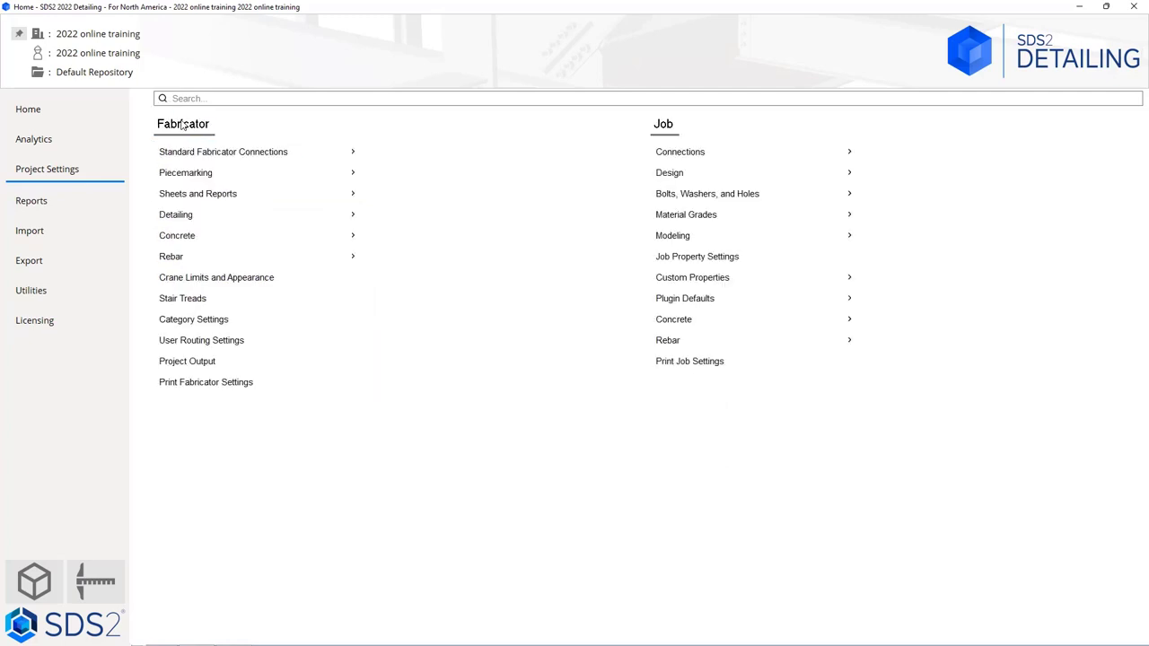
Examine the job's default angle steel grades under Material Grades, cancel them, and return to the settings overview.
click(792, 215)
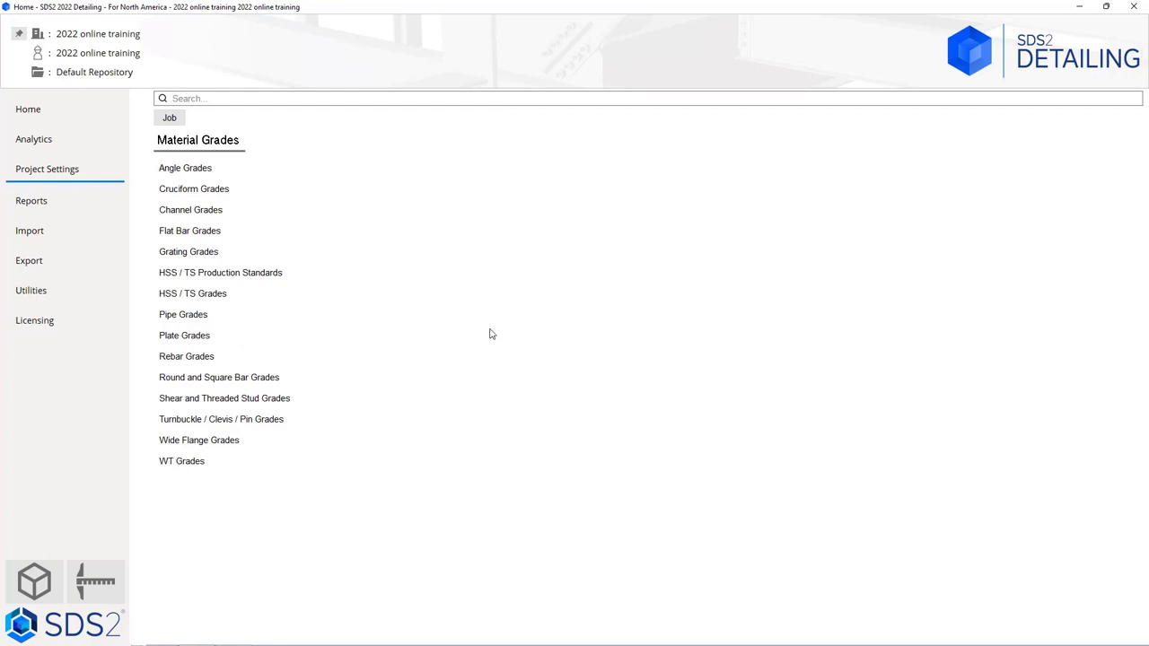
click(266, 169)
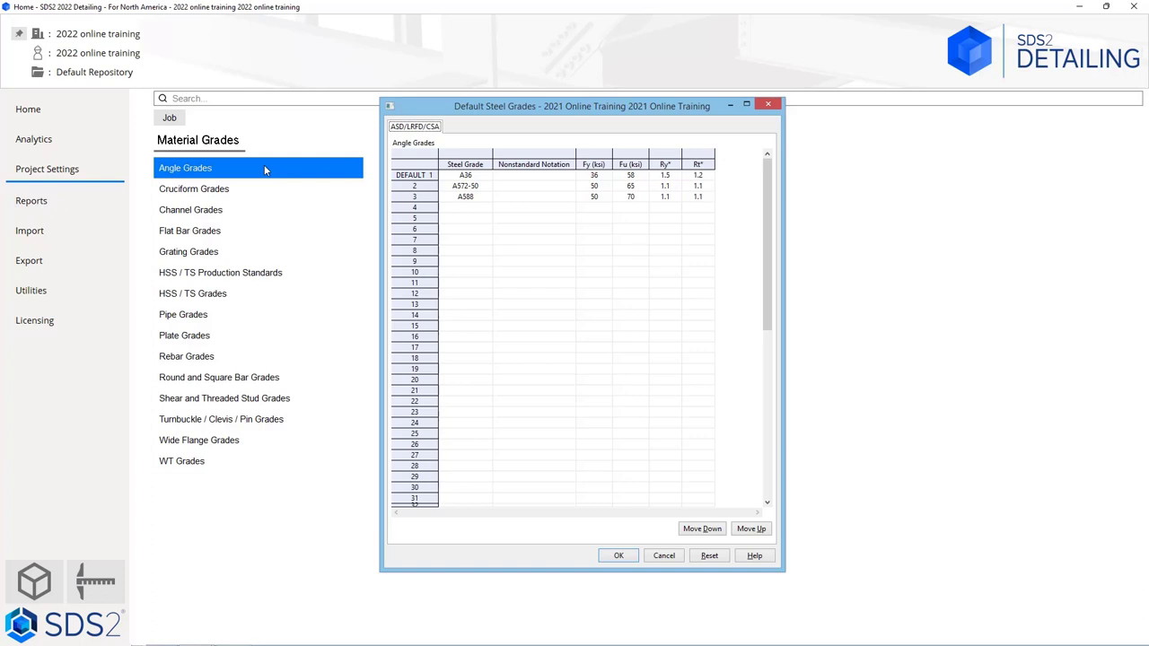
click(465, 185)
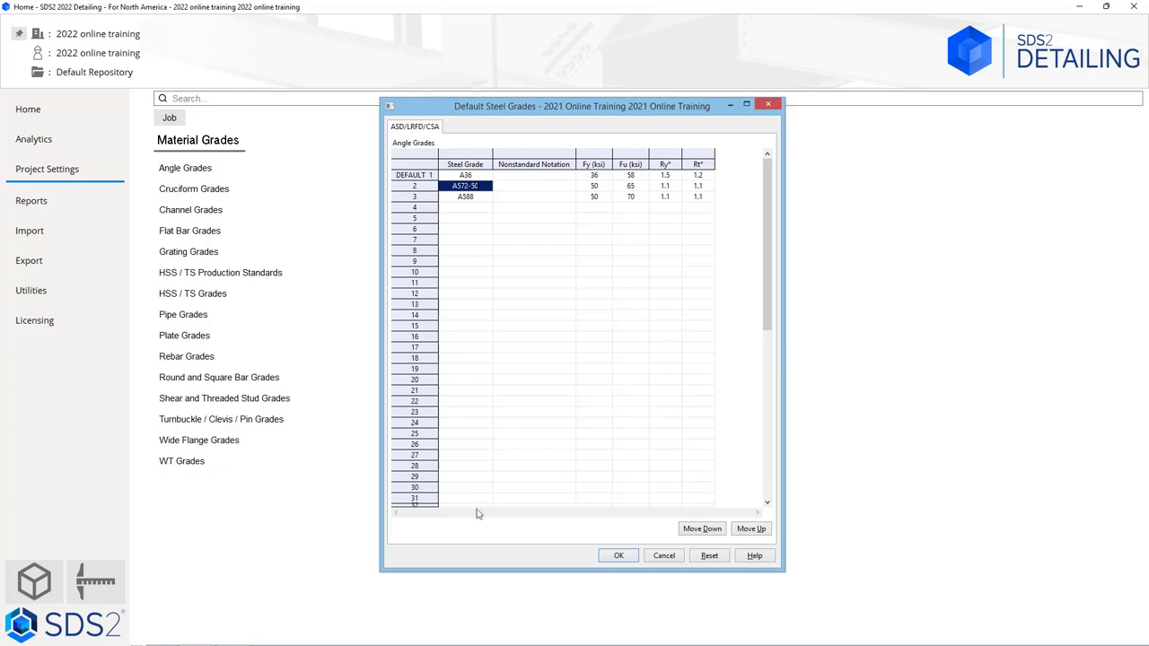
click(664, 557)
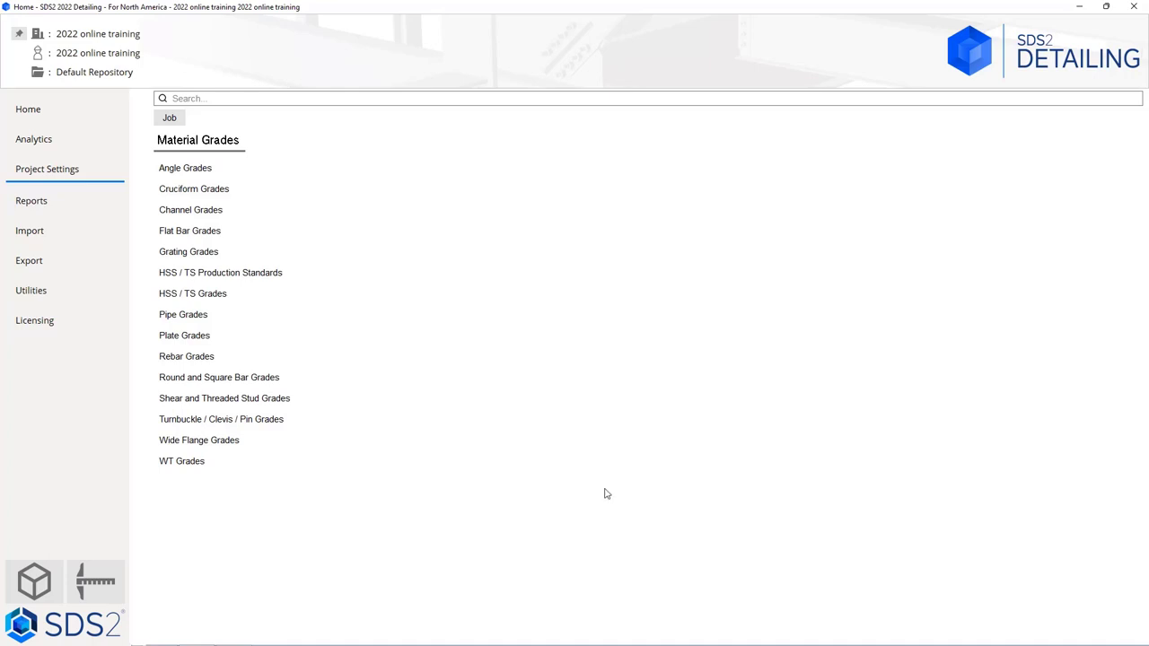
key(alt+Left)
Set the maximum number of sequences to 4 in the job's Zone and Sequence modeling settings.
click(802, 240)
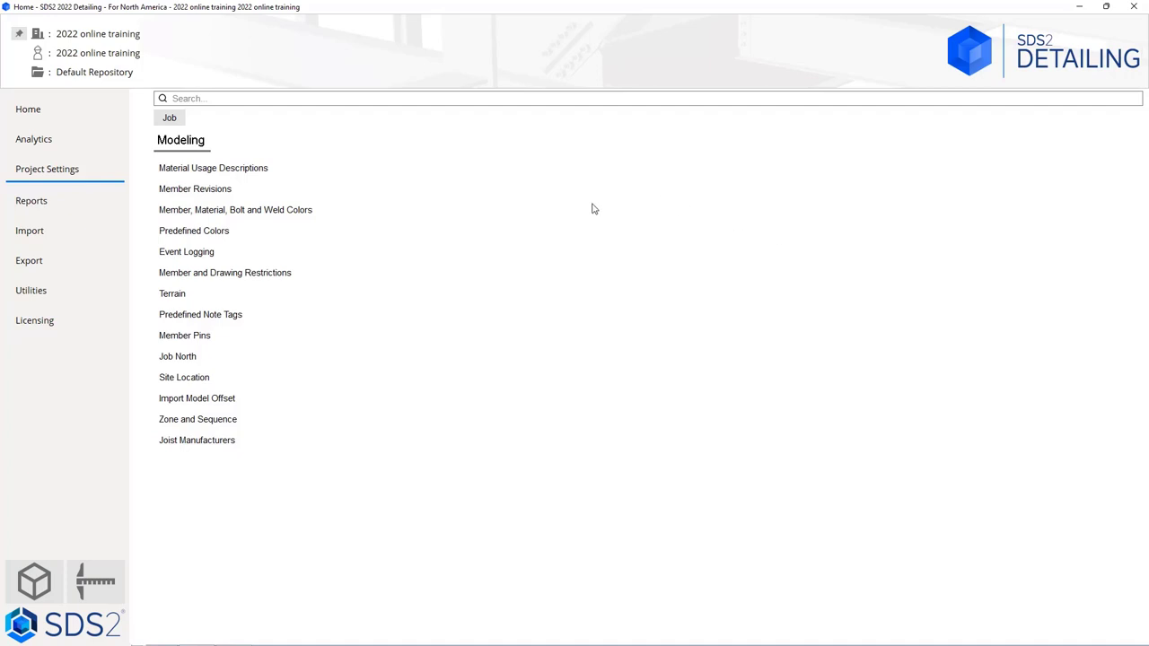
click(292, 421)
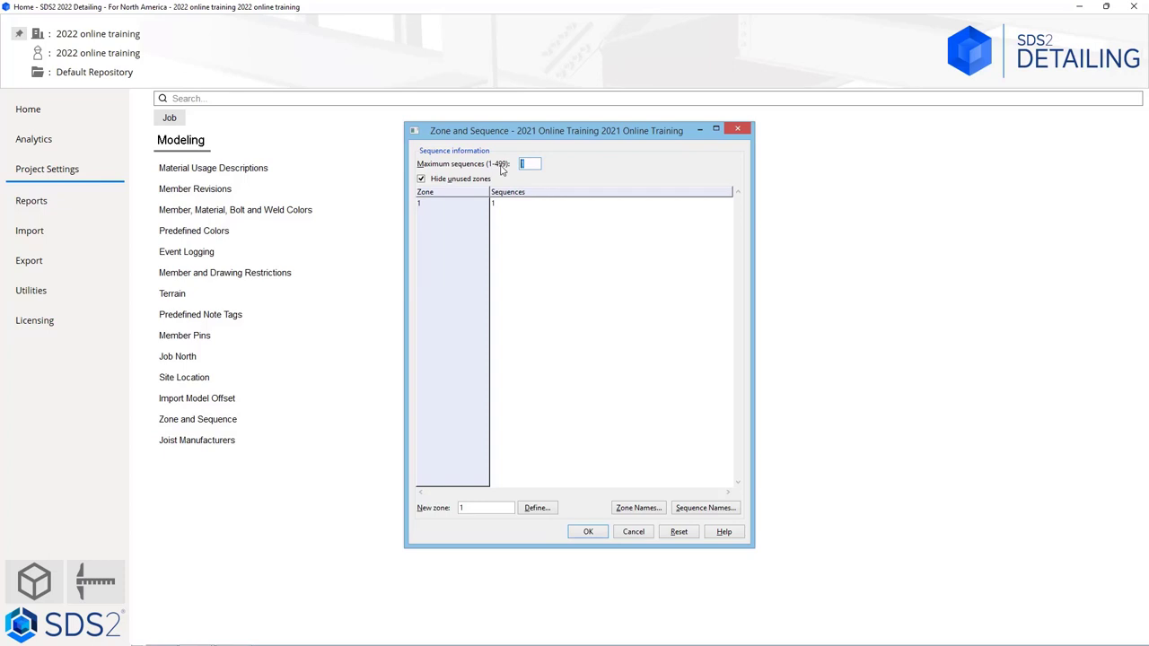
text(4)
click(475, 248)
Rename the four sequences 1A, 2A, 3A and 4A, and accept the Zone and Sequence settings.
click(692, 509)
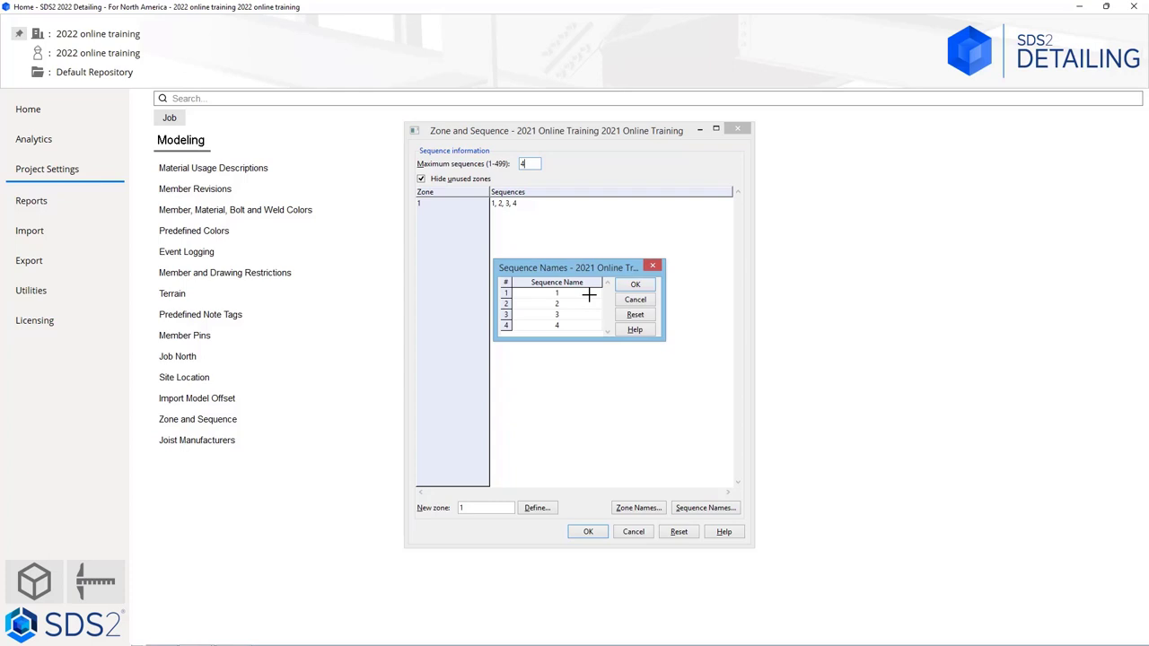
click(588, 293)
click(590, 296)
text(A)
click(573, 304)
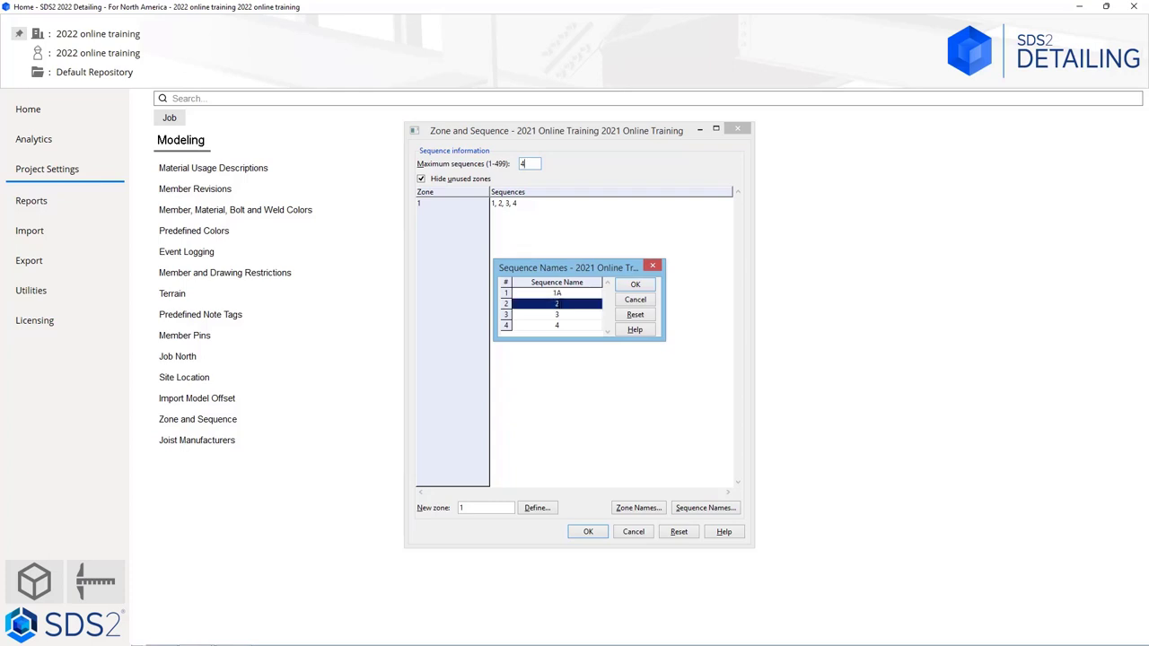
click(573, 304)
text(A)
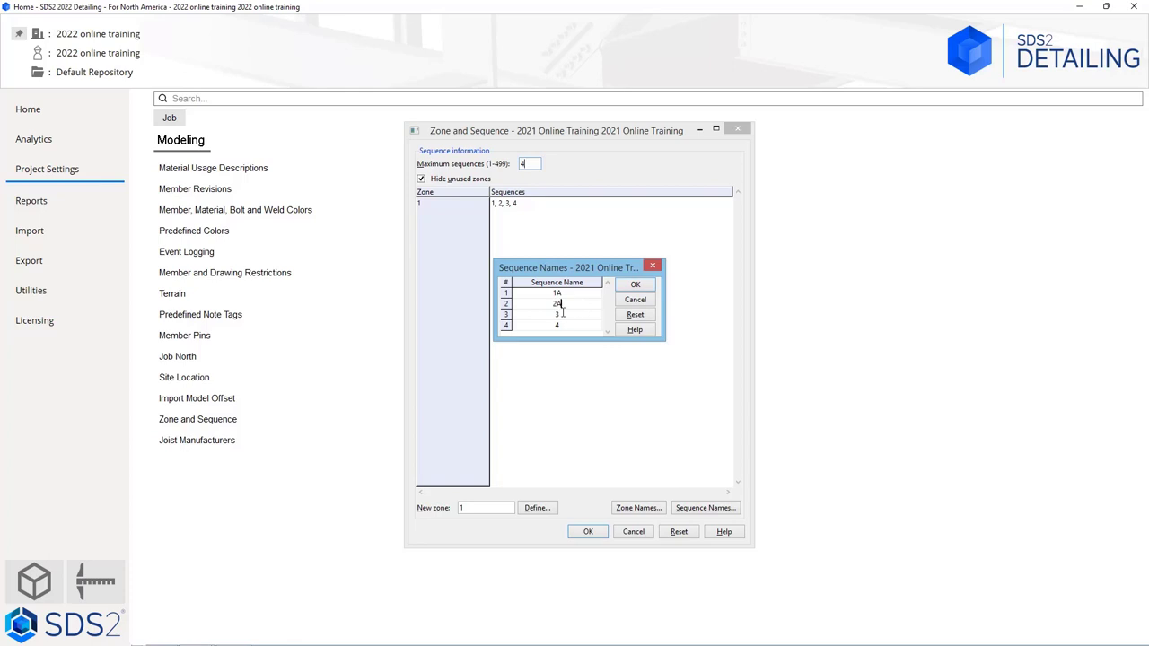
click(561, 313)
click(562, 313)
text(A)
click(566, 329)
click(566, 329)
text(A)
click(635, 287)
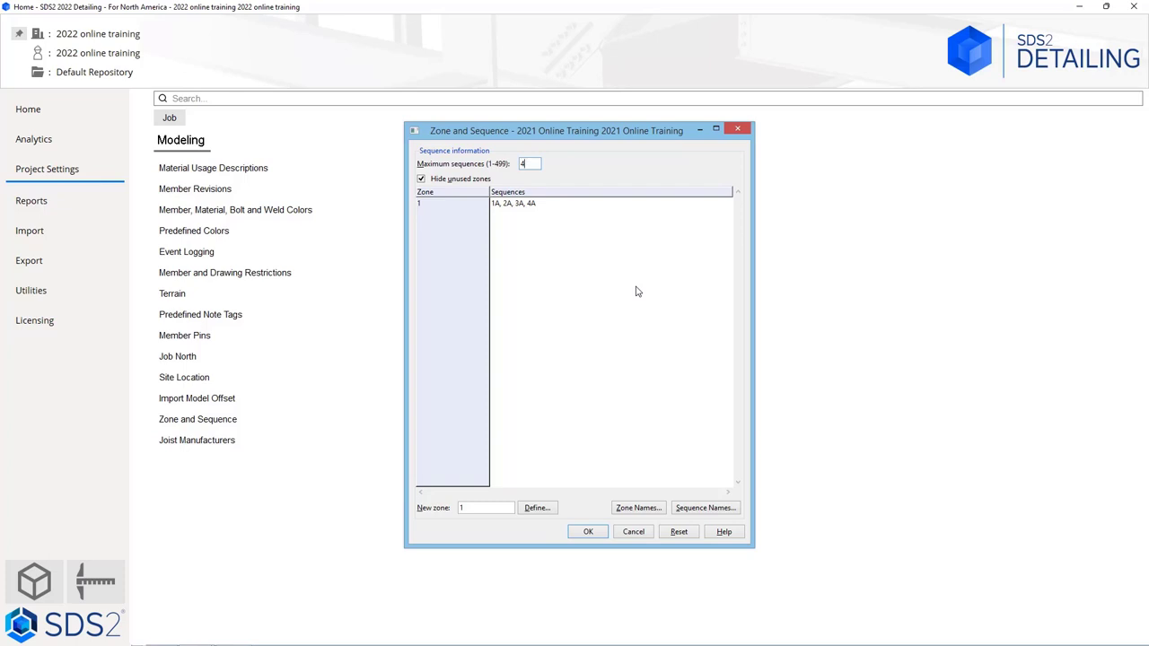
click(588, 531)
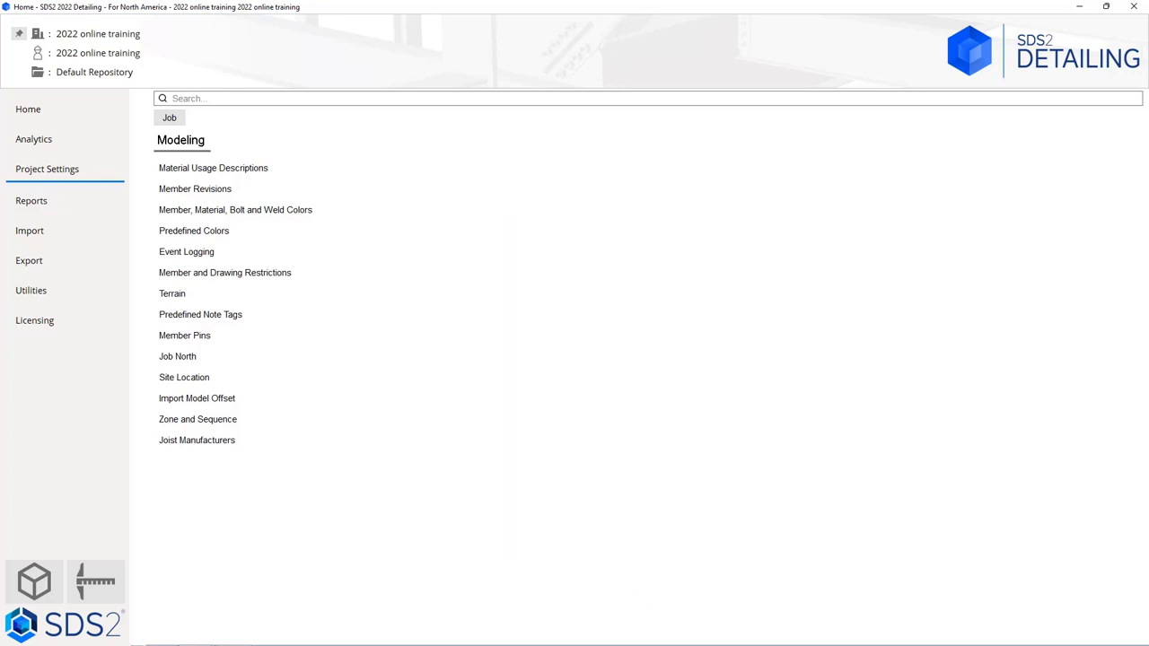
Return to the settings overview and display the job's Custom Properties categories.
click(178, 119)
click(178, 121)
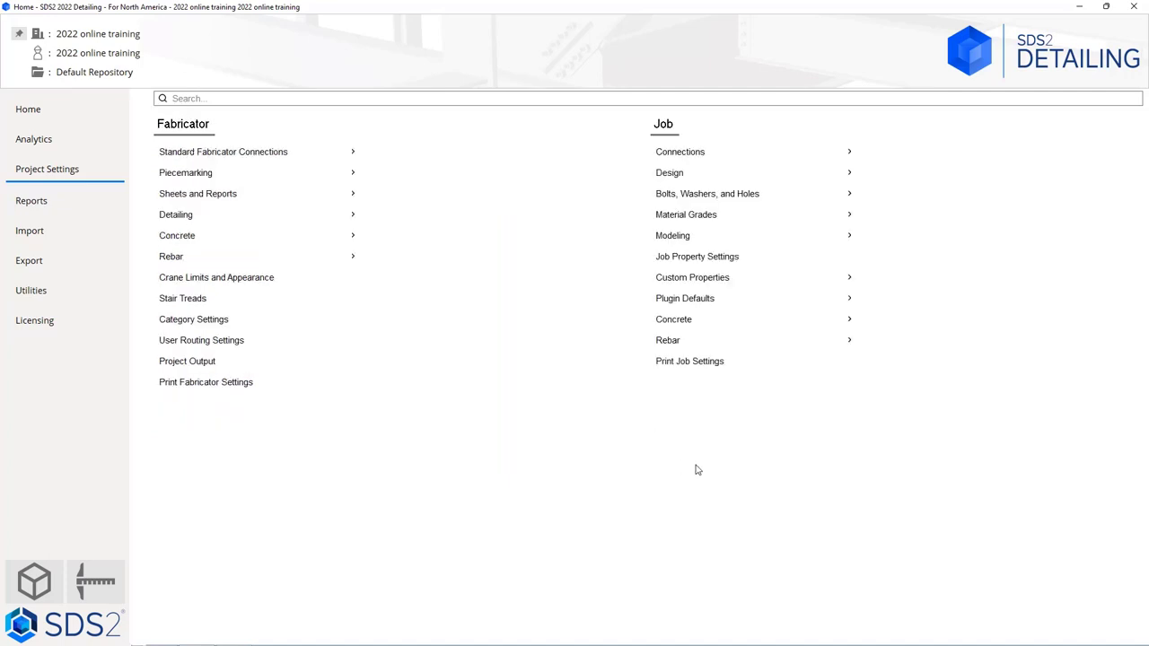
click(841, 281)
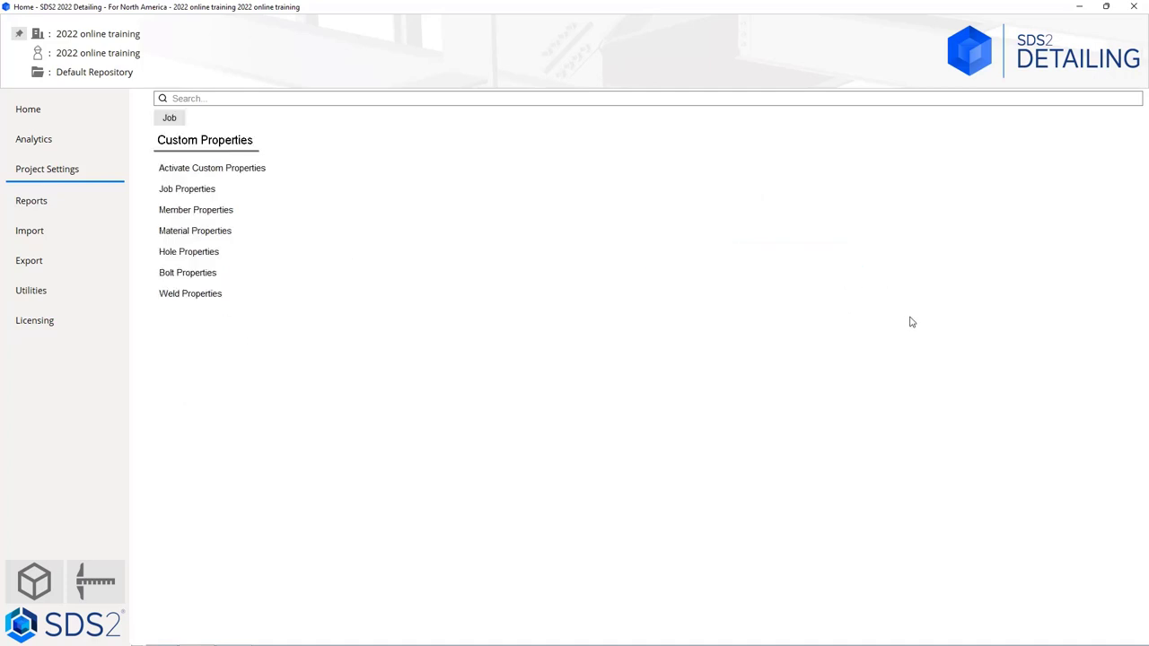